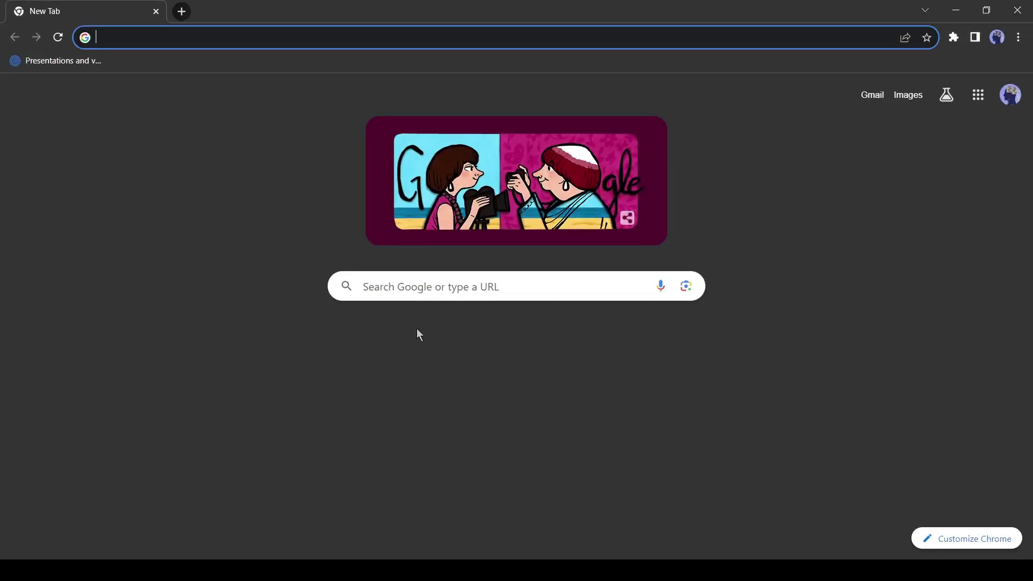
Search Google for 'AiPRM for chatgpt', go to aiprm.com and add the AIPRM extension to Chrome
{"action": "left_click", "coordinate": [397, 297]}
{"action": "type", "text": "AiP"}
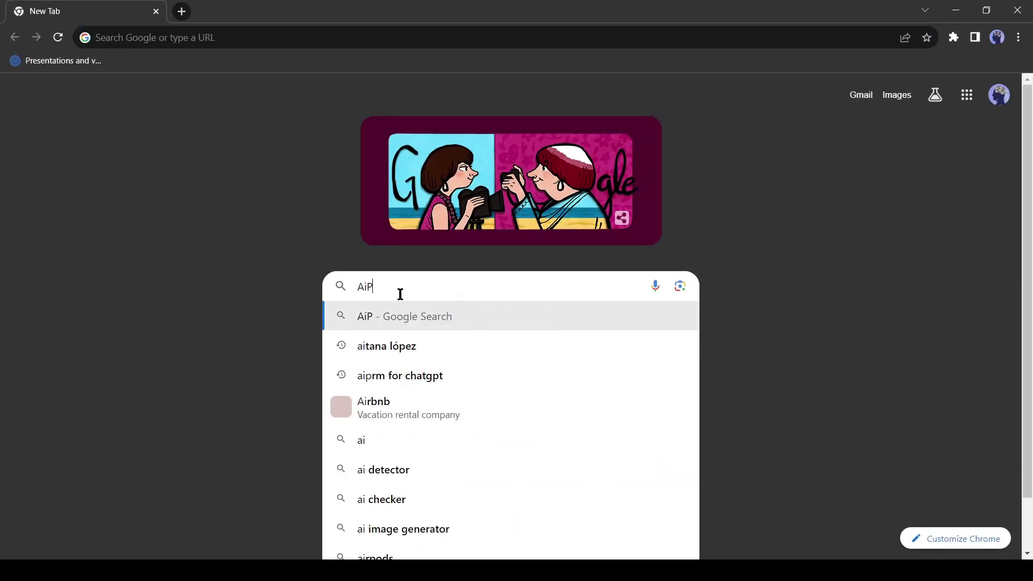
{"action": "type", "text": "RM"}
{"action": "key", "text": "Return"}
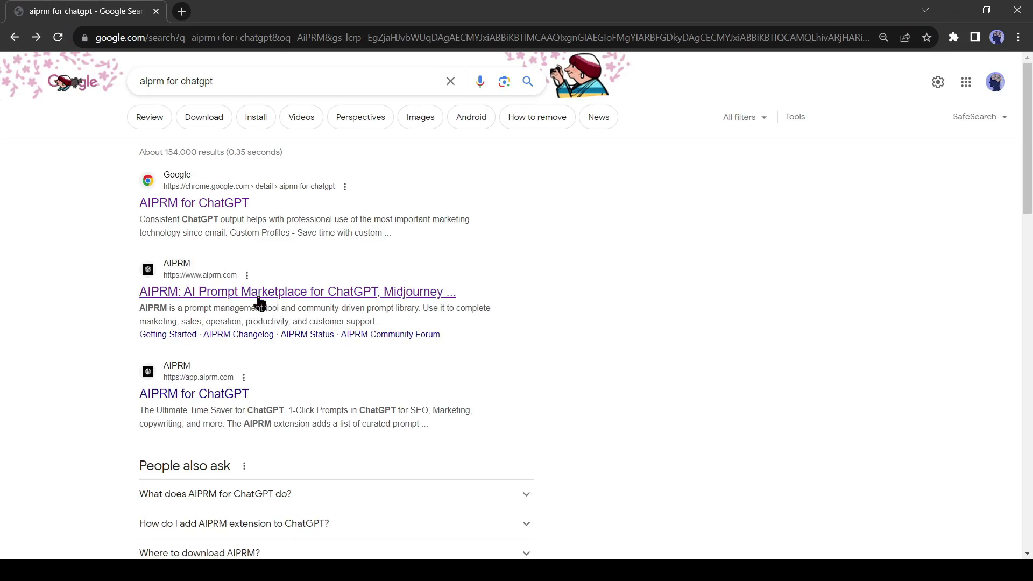
{"action": "left_click", "coordinate": [245, 294]}
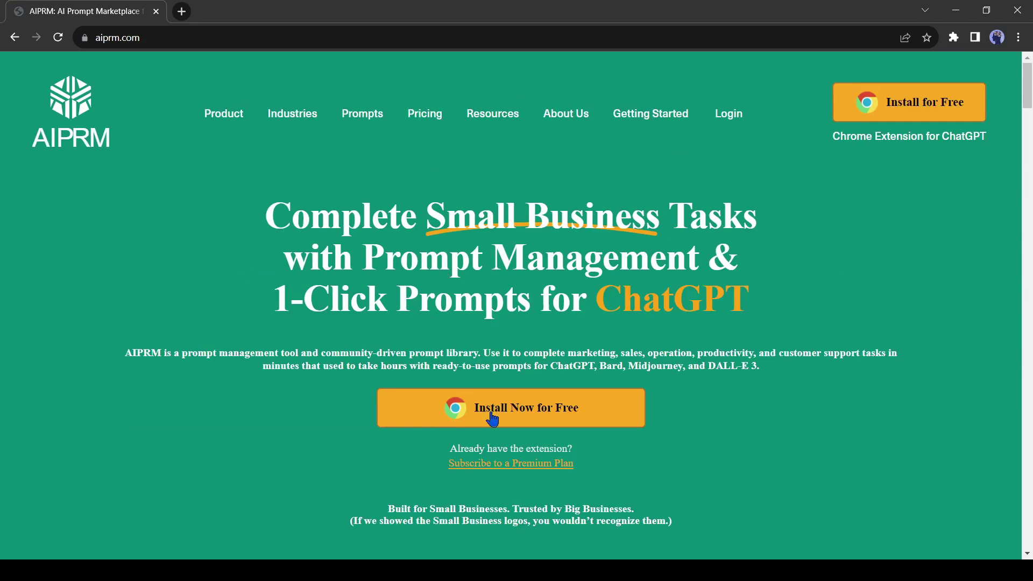
{"action": "left_click", "coordinate": [434, 407]}
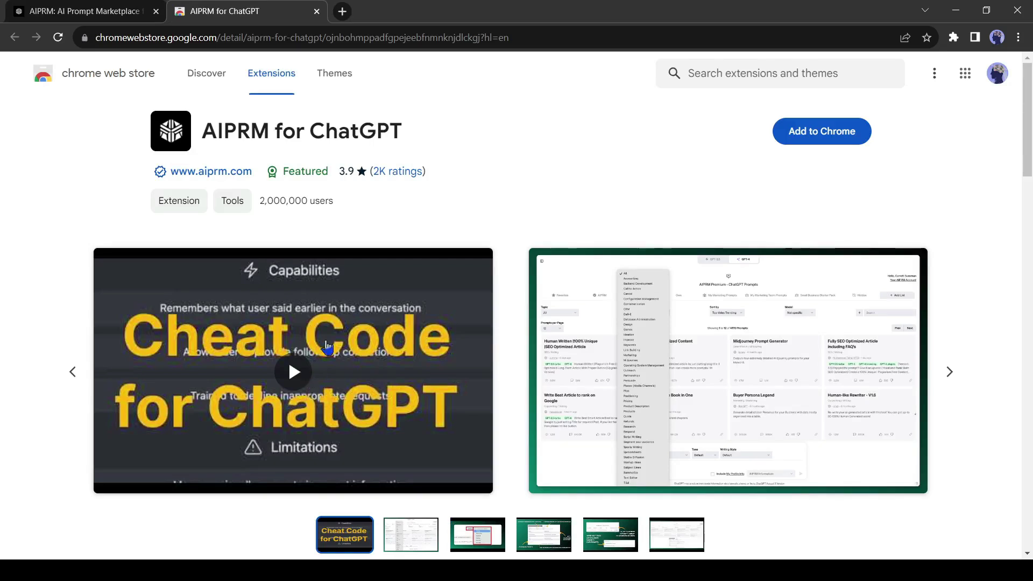
{"action": "left_click", "coordinate": [833, 139]}
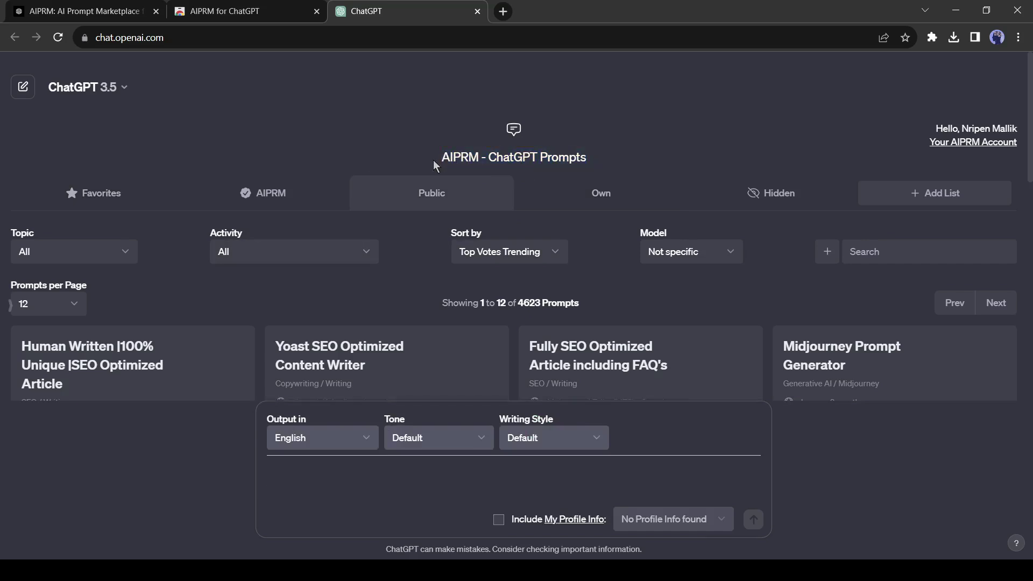
Search the AIPRM prompt library for 'story' and choose the Short Story Generator prompt
{"action": "left_click_drag", "start_coordinate": [504, 161], "coordinate": [604, 159]}
{"action": "left_click", "coordinate": [553, 156]}
{"action": "type", "text": "story"}
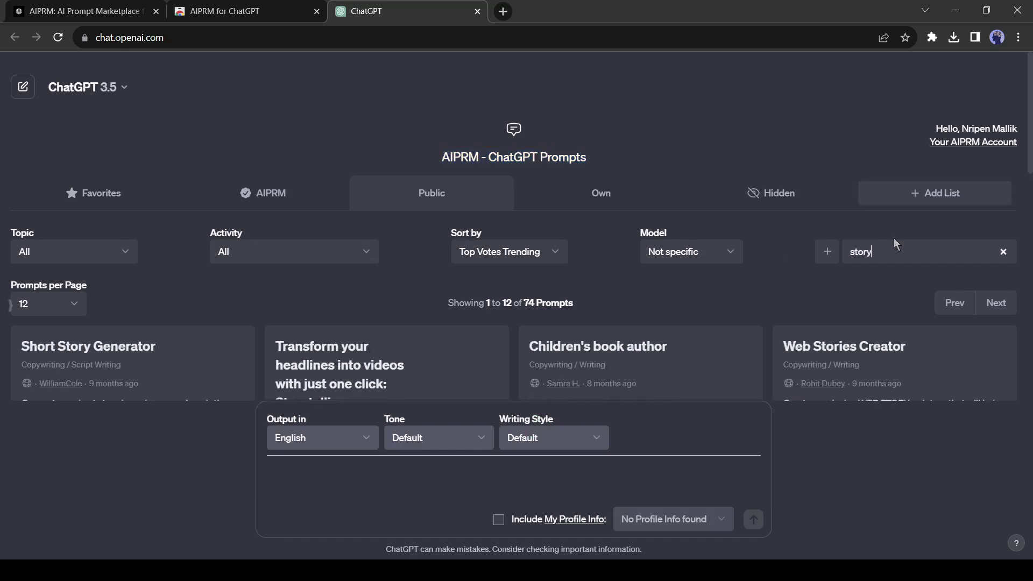
{"action": "scroll", "coordinate": [506, 196], "scroll_direction": "down", "scroll_amount": 3}
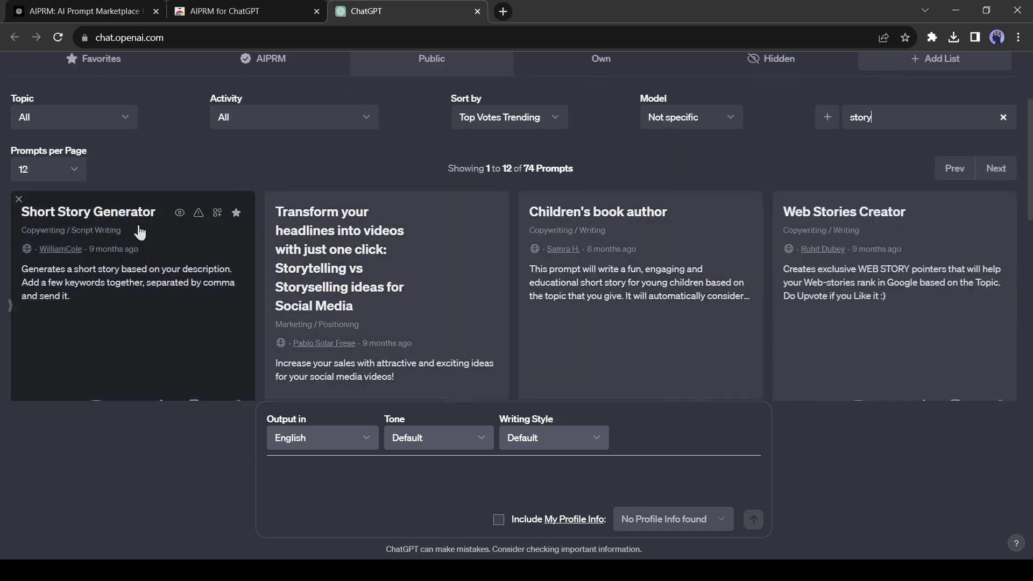
{"action": "left_click", "coordinate": [142, 341]}
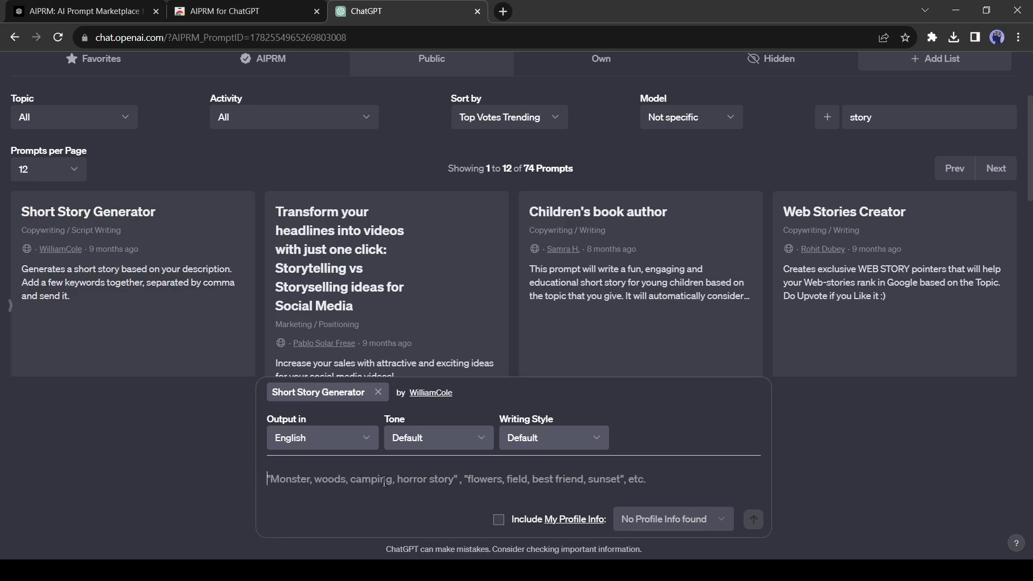
Generate a story from the keywords 'monster, 4 friends, sci-fi, fantasy, thrill'
{"action": "type", "text": "mon"}
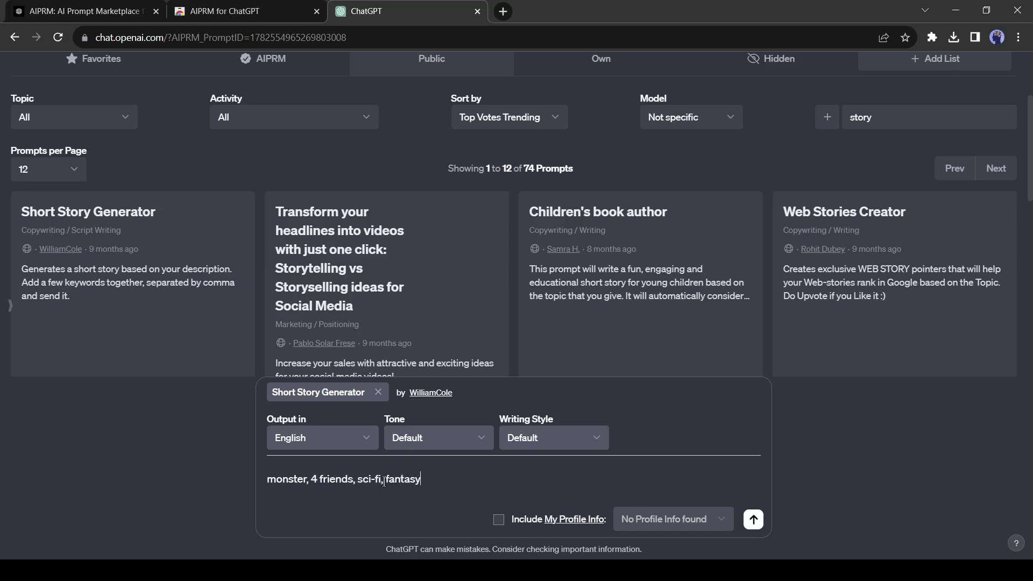
{"action": "key", "text": "Return"}
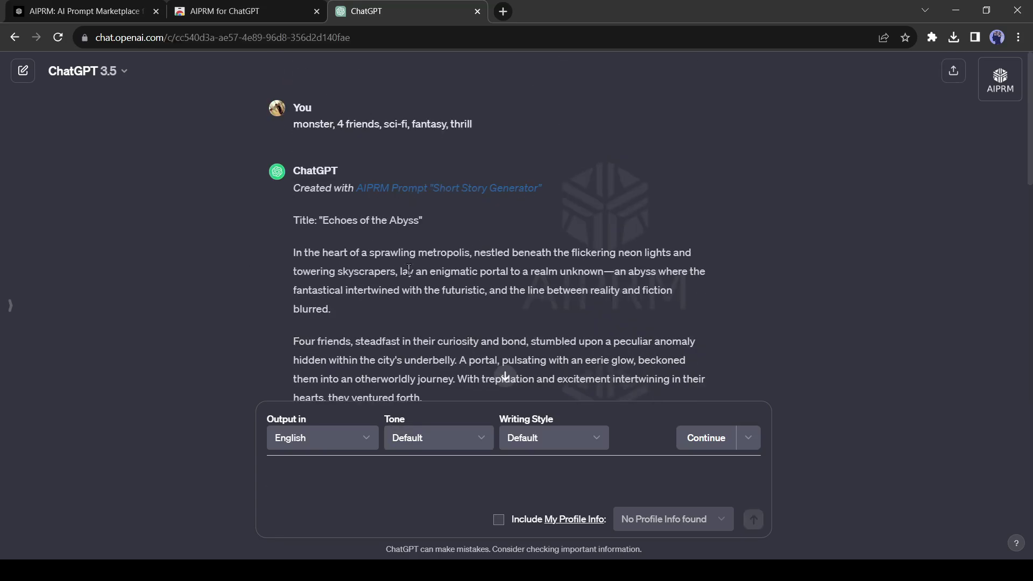
{"action": "scroll", "coordinate": [385, 272], "scroll_direction": "down", "scroll_amount": 5}
{"action": "scroll", "coordinate": [404, 277], "scroll_direction": "down", "scroll_amount": 5}
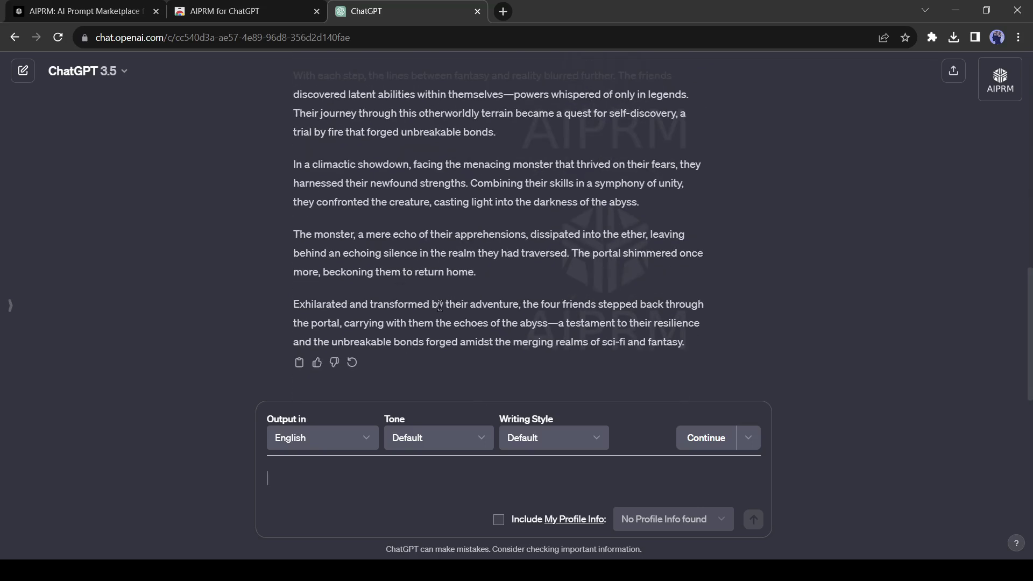
{"action": "scroll", "coordinate": [488, 296], "scroll_direction": "up", "scroll_amount": 5}
{"action": "scroll", "coordinate": [503, 309], "scroll_direction": "up", "scroll_amount": 10}
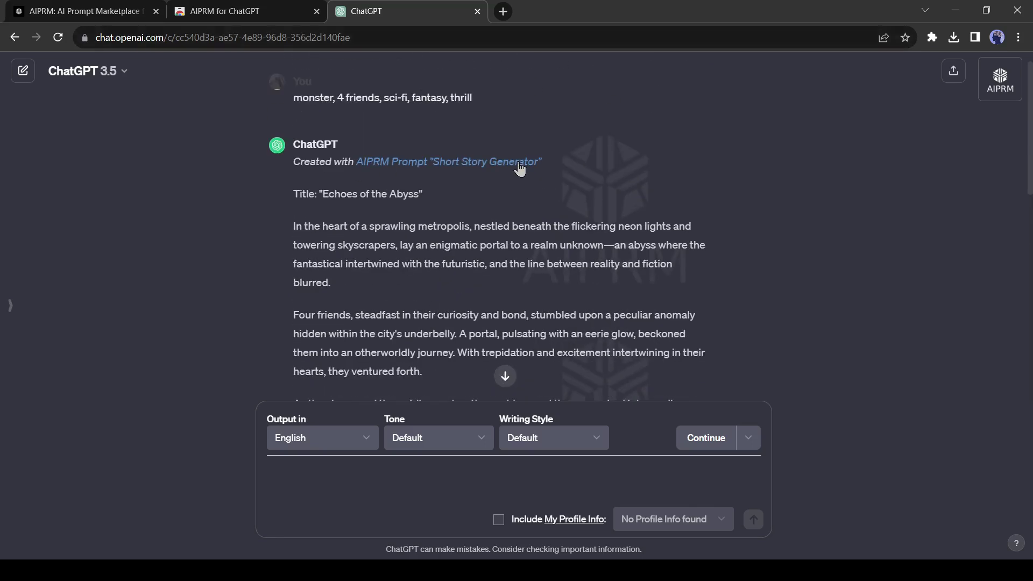
In a new tab, create an empty, audio-only Fliki file called 'Sci-Fi'
{"action": "left_click", "coordinate": [506, 14]}
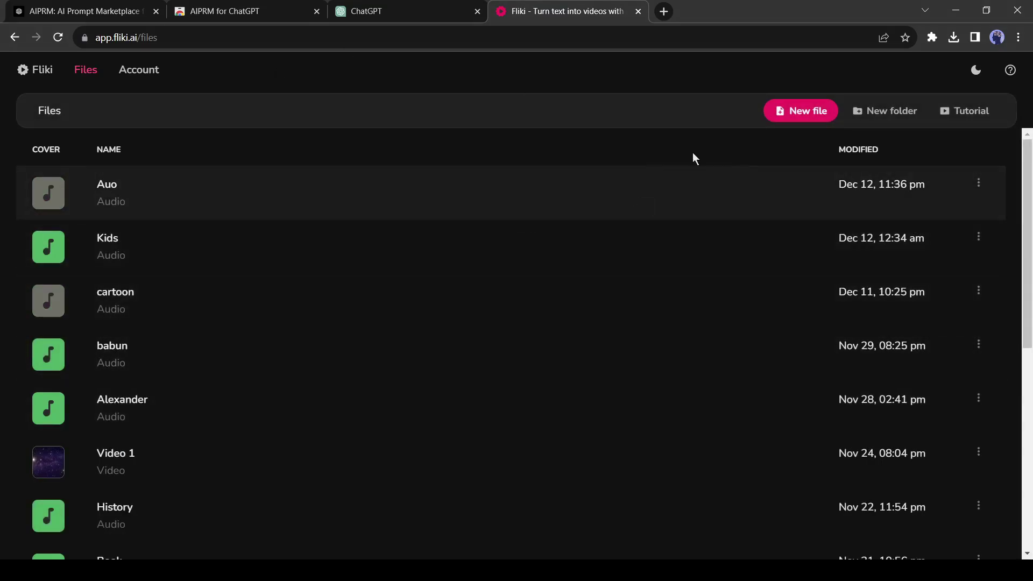
{"action": "left_click", "coordinate": [793, 122]}
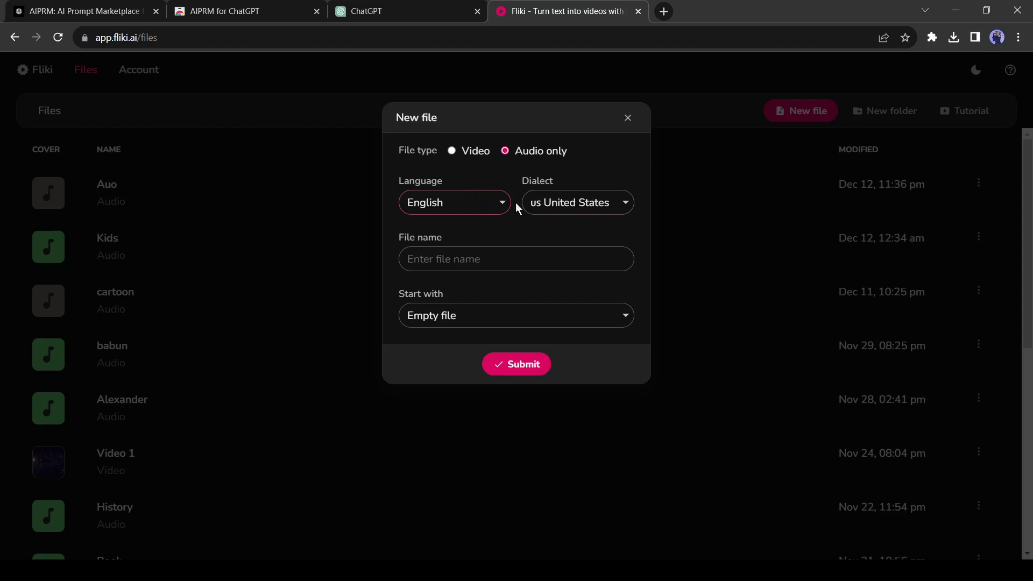
{"action": "type", "text": "Sci-Fi"}
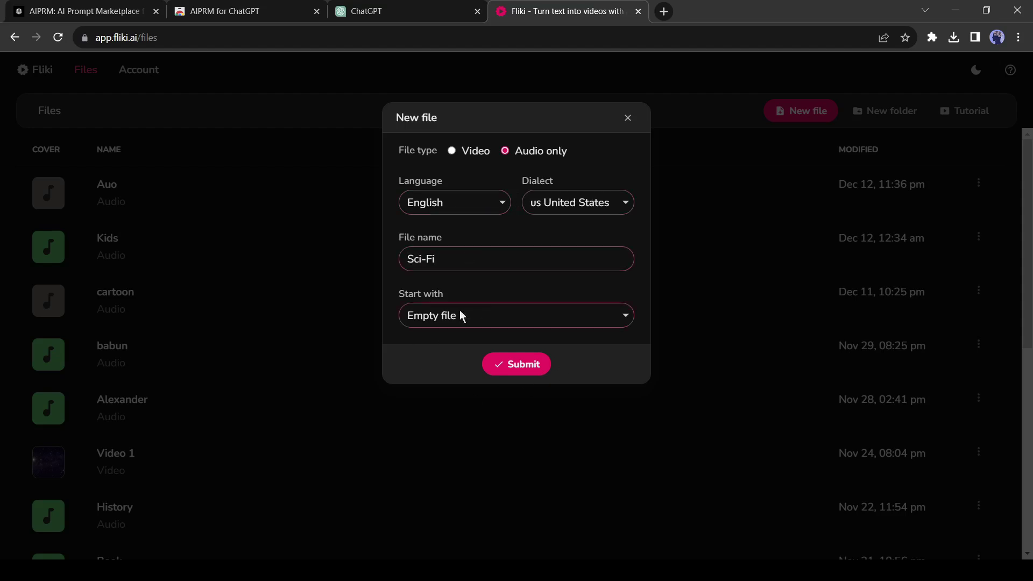
{"action": "left_click", "coordinate": [517, 366]}
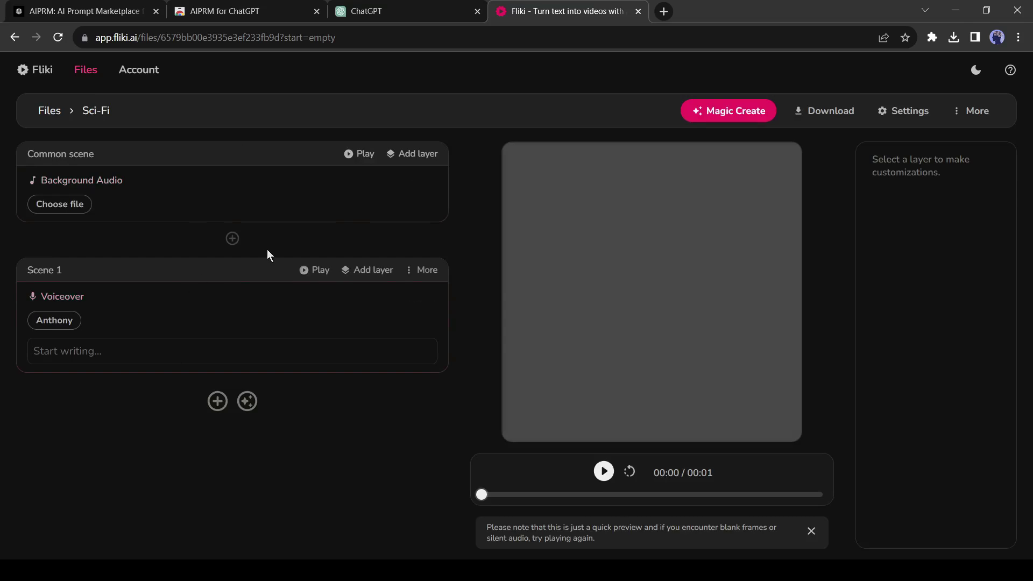
{"action": "mouse_move", "coordinate": [143, 328]}
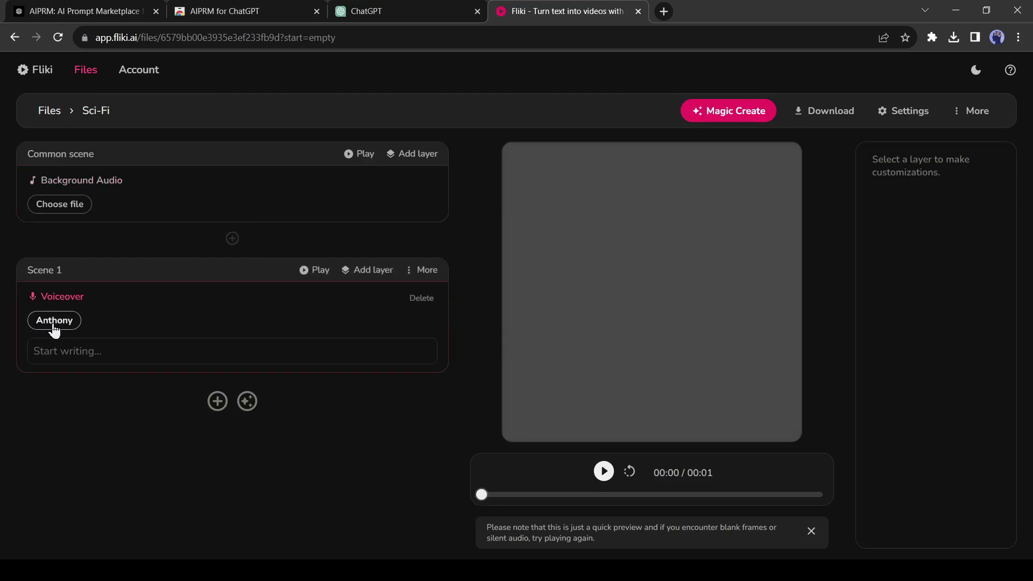
Preview the Grace and Penelope voices, then apply the Anthony voice to all voiceovers
{"action": "left_click", "coordinate": [58, 324]}
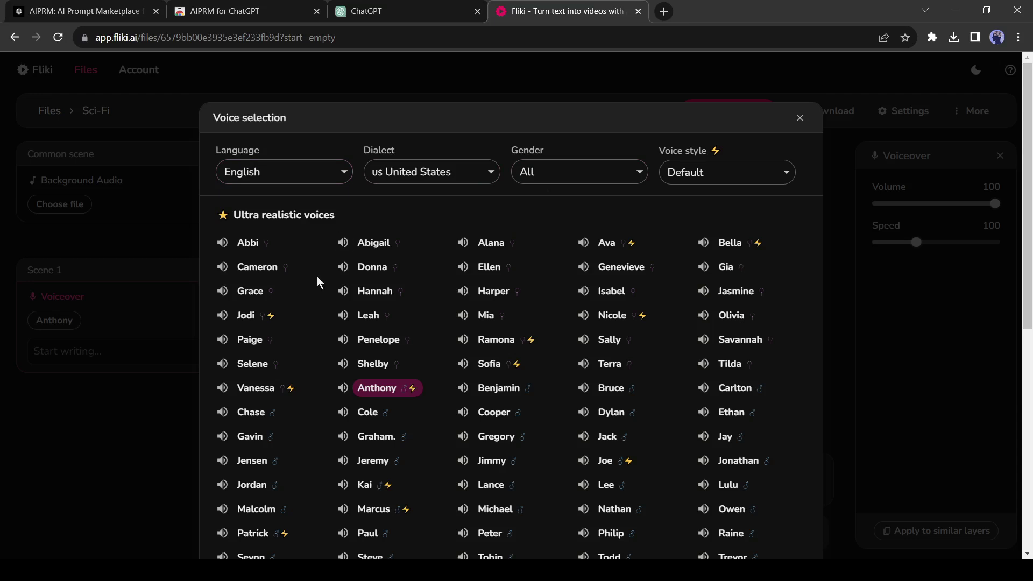
{"action": "left_click", "coordinate": [222, 292]}
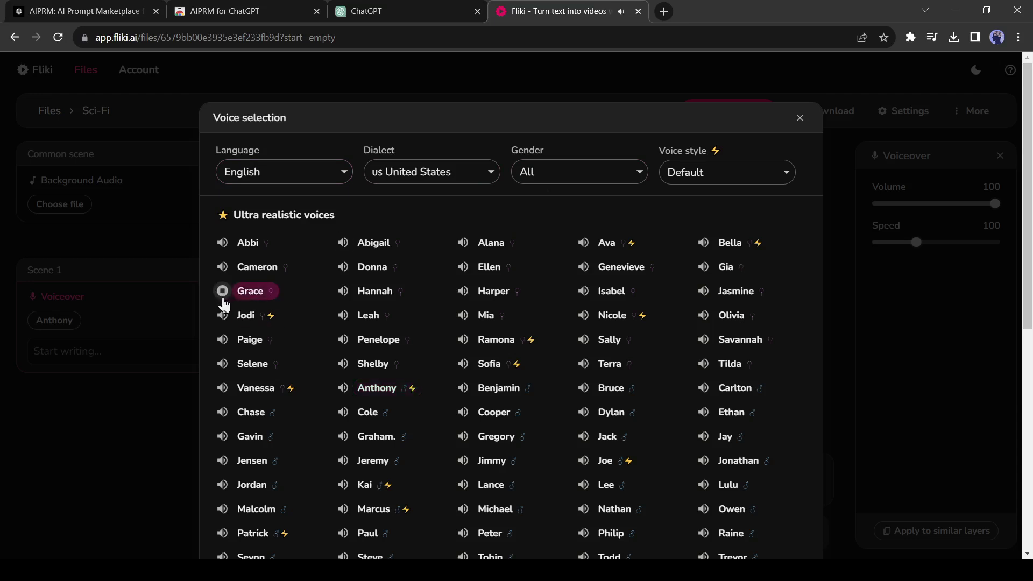
{"action": "left_click", "coordinate": [347, 344]}
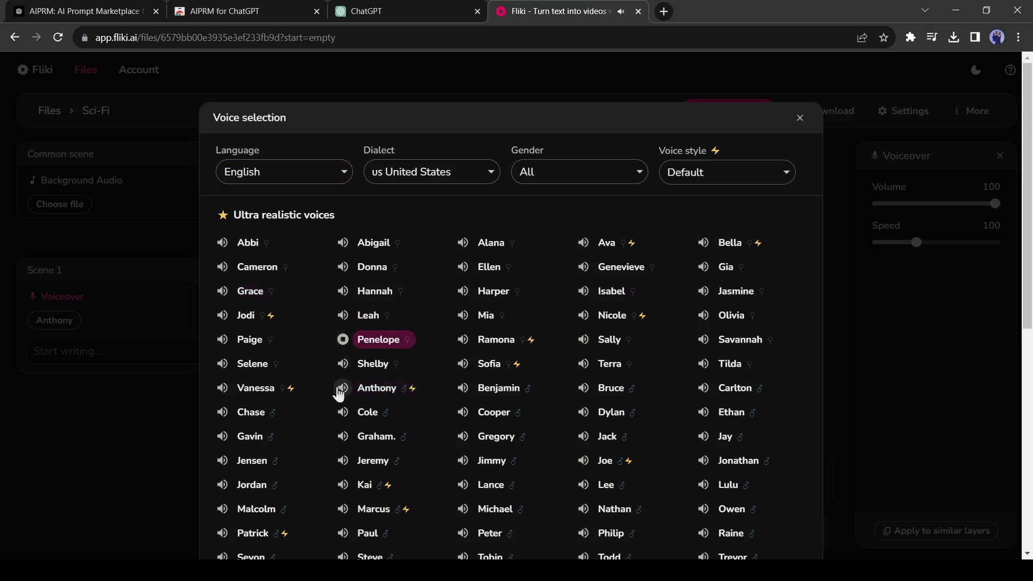
{"action": "left_click", "coordinate": [342, 389]}
{"action": "scroll", "coordinate": [325, 386], "scroll_direction": "down", "scroll_amount": 1}
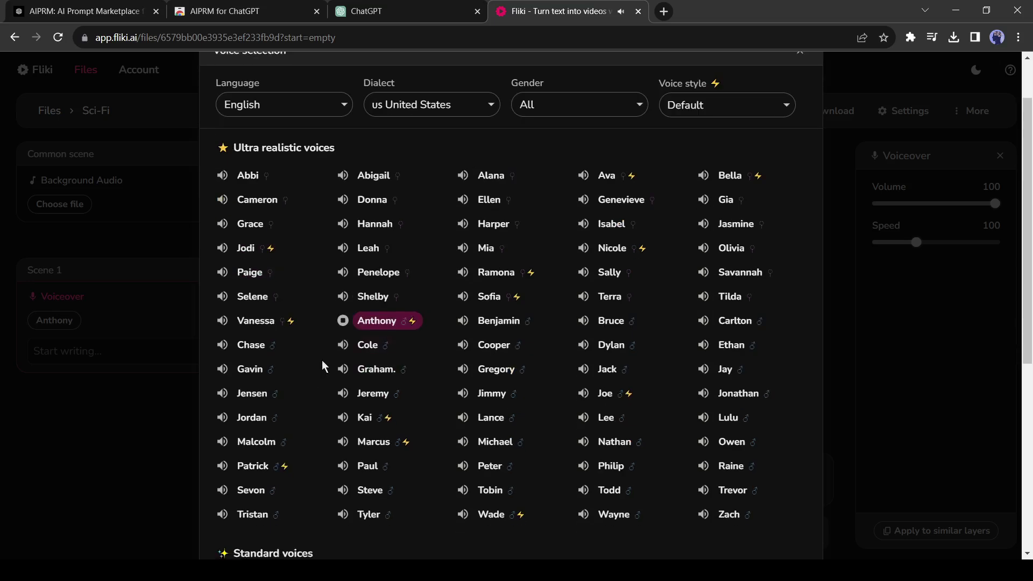
{"action": "scroll", "coordinate": [398, 299], "scroll_direction": "down", "scroll_amount": 3}
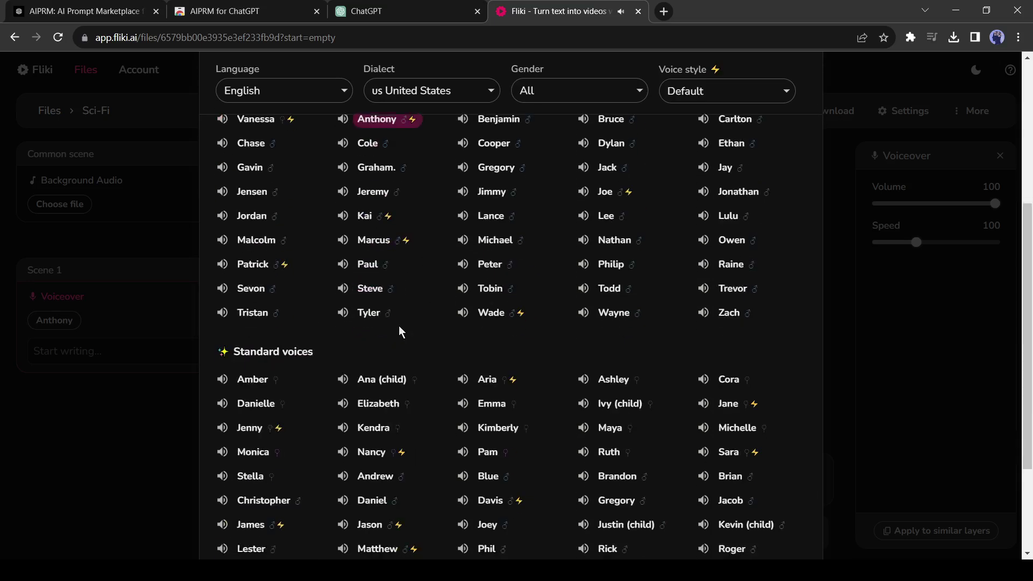
{"action": "scroll", "coordinate": [593, 463], "scroll_direction": "down", "scroll_amount": 2}
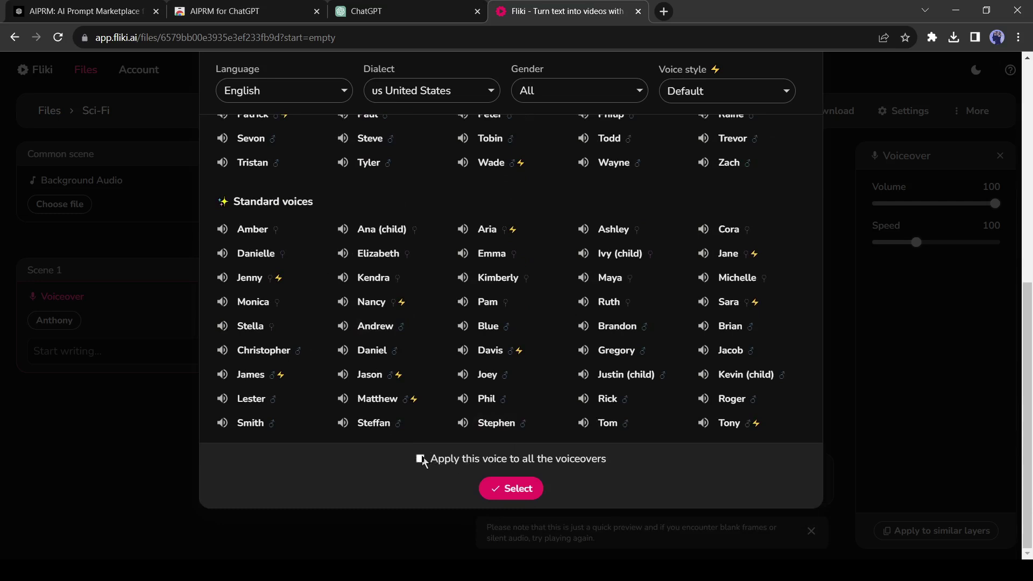
{"action": "left_click", "coordinate": [420, 459]}
{"action": "left_click", "coordinate": [526, 488]}
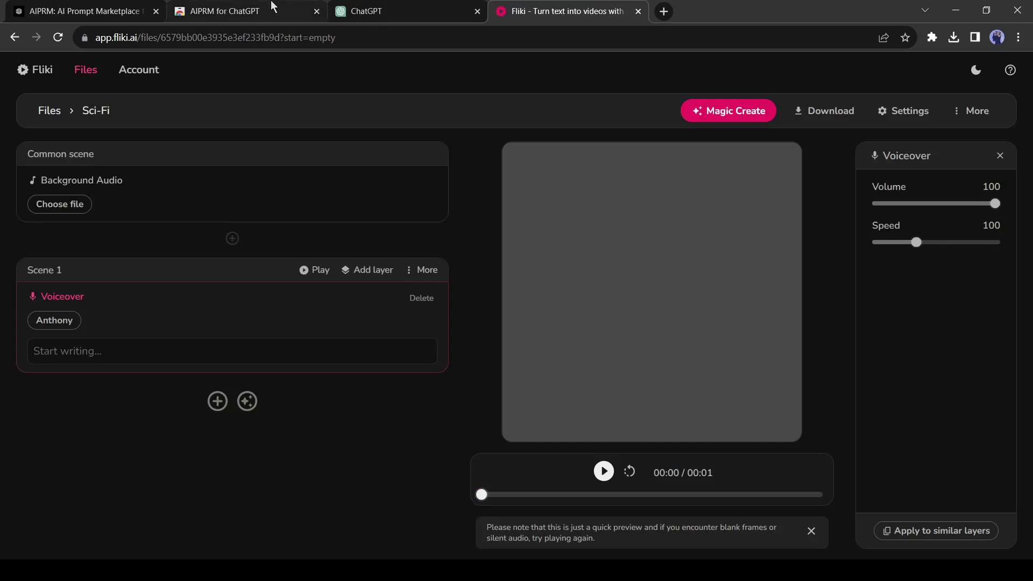
Copy the full 'Echoes of the Abyss' story from the ChatGPT conversation
{"action": "left_click", "coordinate": [365, 11]}
{"action": "scroll", "coordinate": [427, 189], "scroll_direction": "down", "scroll_amount": 3}
{"action": "scroll", "coordinate": [427, 190], "scroll_direction": "up", "scroll_amount": 3}
{"action": "mouse_move", "coordinate": [293, 226]}
{"action": "left_mouse_down"}
{"action": "mouse_move", "coordinate": [316, 301]}
{"action": "mouse_move", "coordinate": [696, 348]}
{"action": "left_mouse_up"}
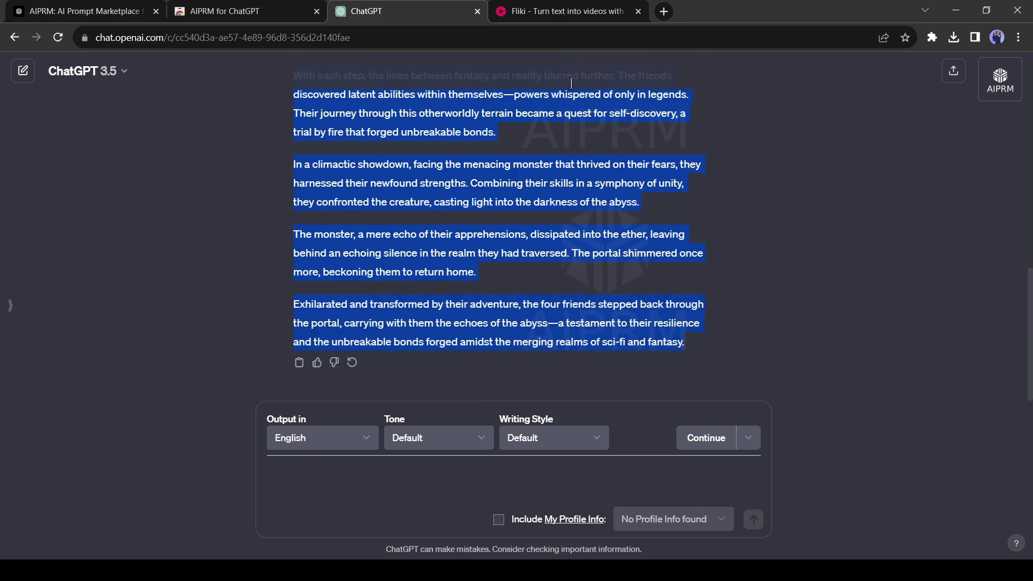
Paste the story into the Scene 1 text of the Fliki Sci-Fi file
{"action": "left_click", "coordinate": [560, 11]}
{"action": "left_click", "coordinate": [129, 355]}
{"action": "key", "text": "ctrl+v"}
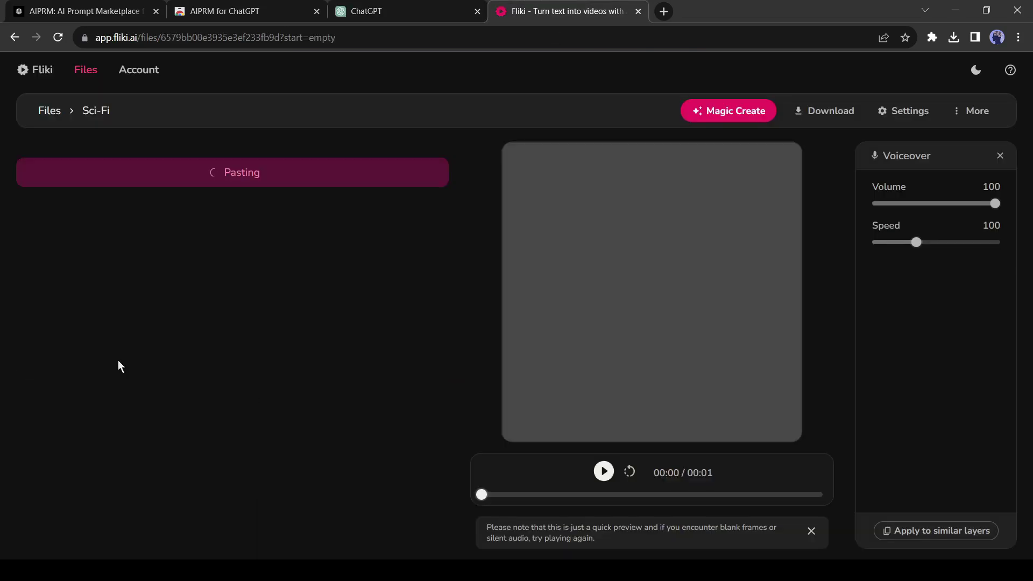
{"action": "scroll", "coordinate": [156, 433], "scroll_direction": "down", "scroll_amount": 7}
{"action": "scroll", "coordinate": [169, 434], "scroll_direction": "down", "scroll_amount": 3}
{"action": "scroll", "coordinate": [168, 434], "scroll_direction": "up", "scroll_amount": 7}
{"action": "scroll", "coordinate": [242, 448], "scroll_direction": "up", "scroll_amount": 4}
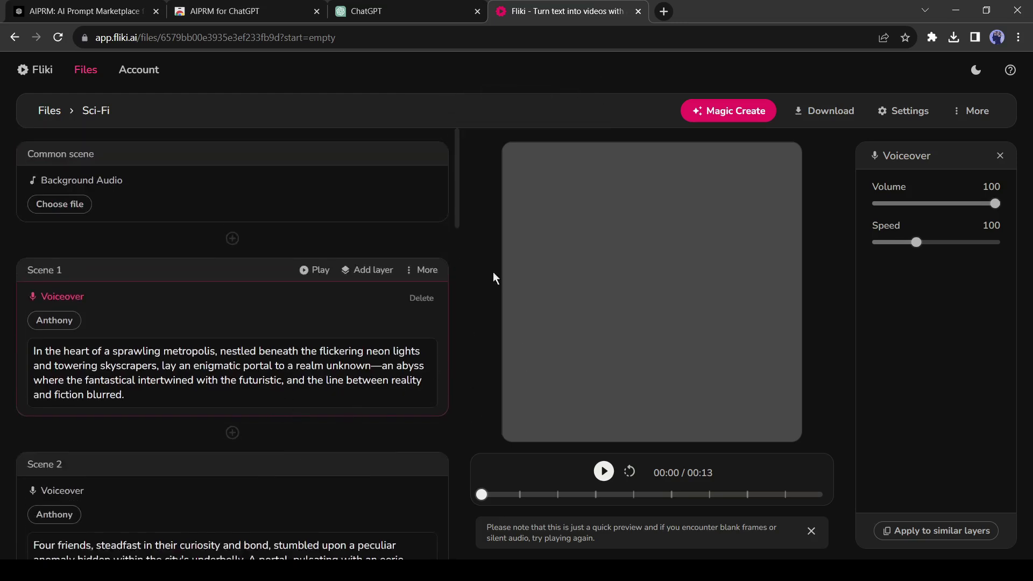
{"action": "mouse_move", "coordinate": [232, 186]}
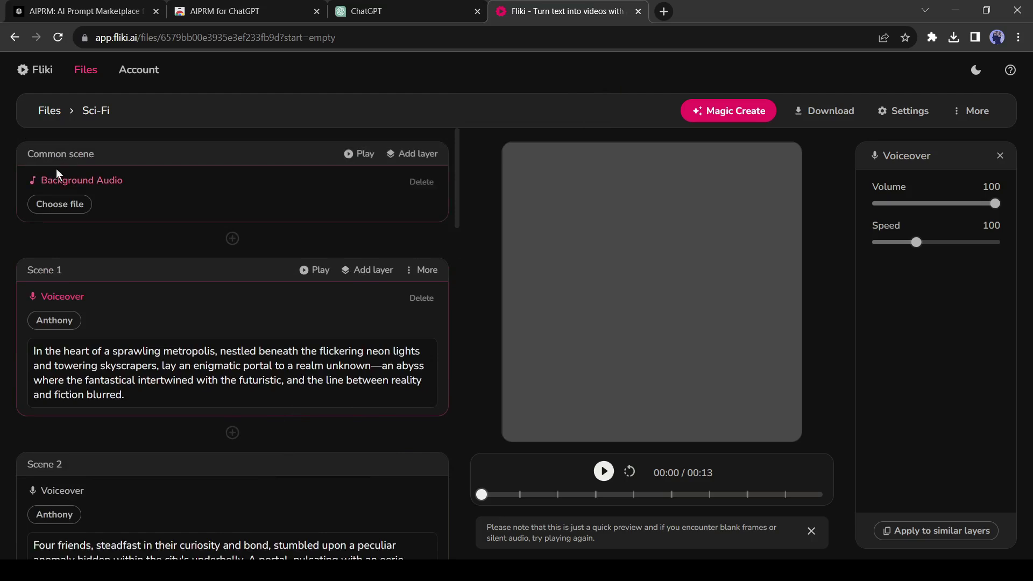
Search Fliki's stock background music library for 'tense' tracks
{"action": "left_click", "coordinate": [64, 208]}
{"action": "type", "text": "tense"}
{"action": "key", "text": "Return"}
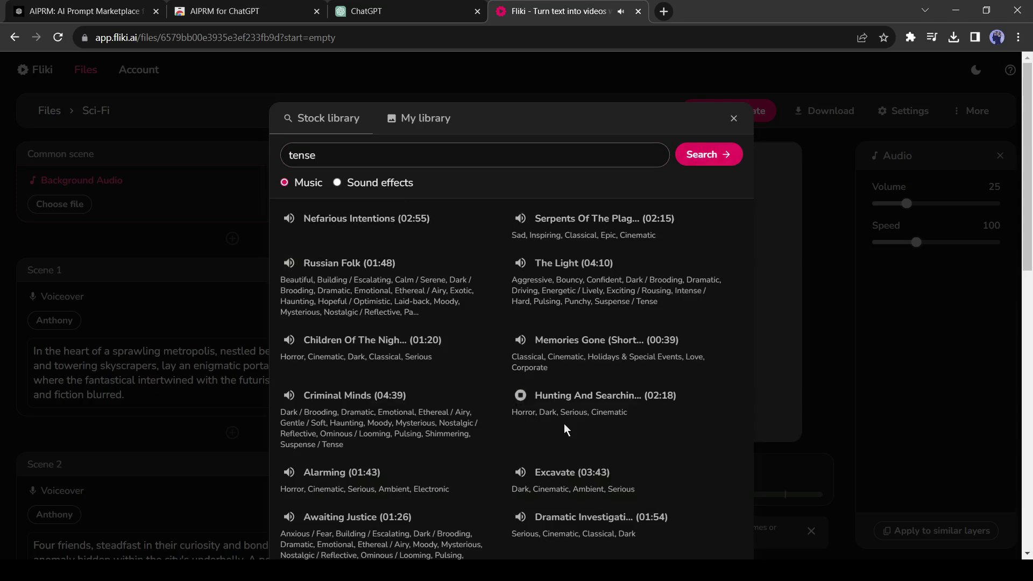
{"action": "scroll", "coordinate": [565, 426], "scroll_direction": "down", "scroll_amount": 5}
{"action": "left_click", "coordinate": [478, 346]}
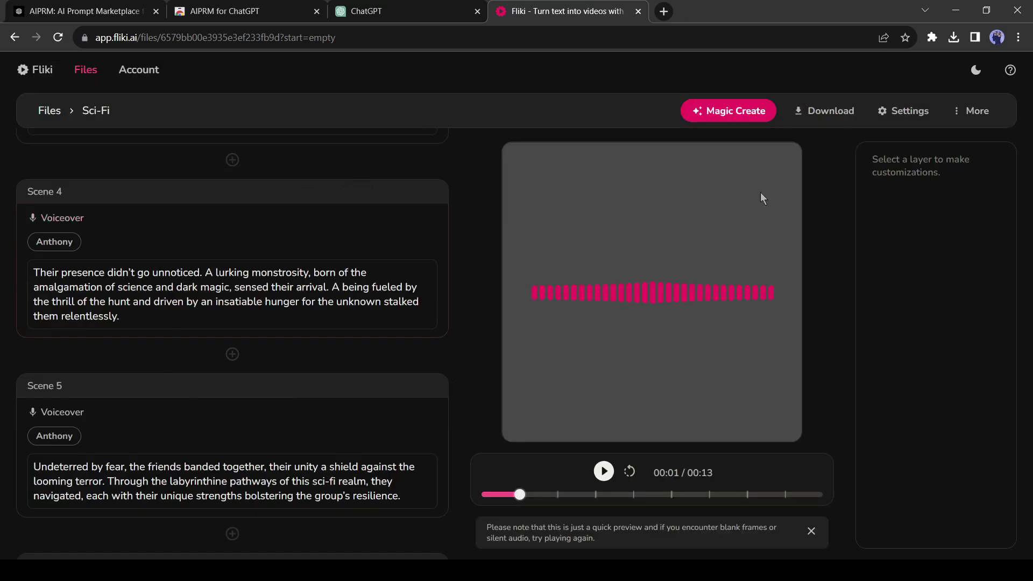
Start a new export of the Sci-Fi video and confirm it
{"action": "left_click", "coordinate": [829, 110]}
{"action": "left_click", "coordinate": [533, 210]}
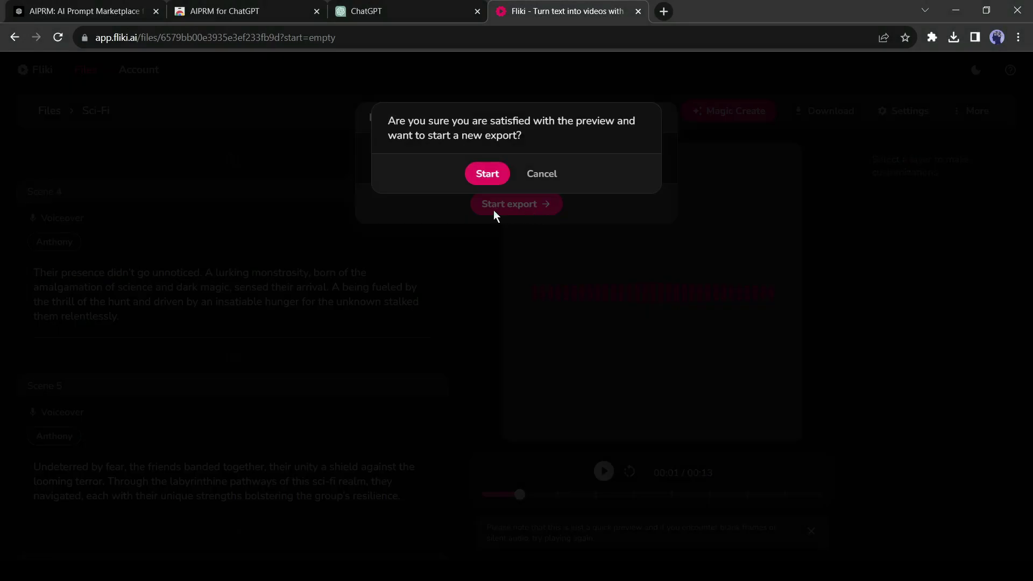
{"action": "left_click", "coordinate": [486, 175]}
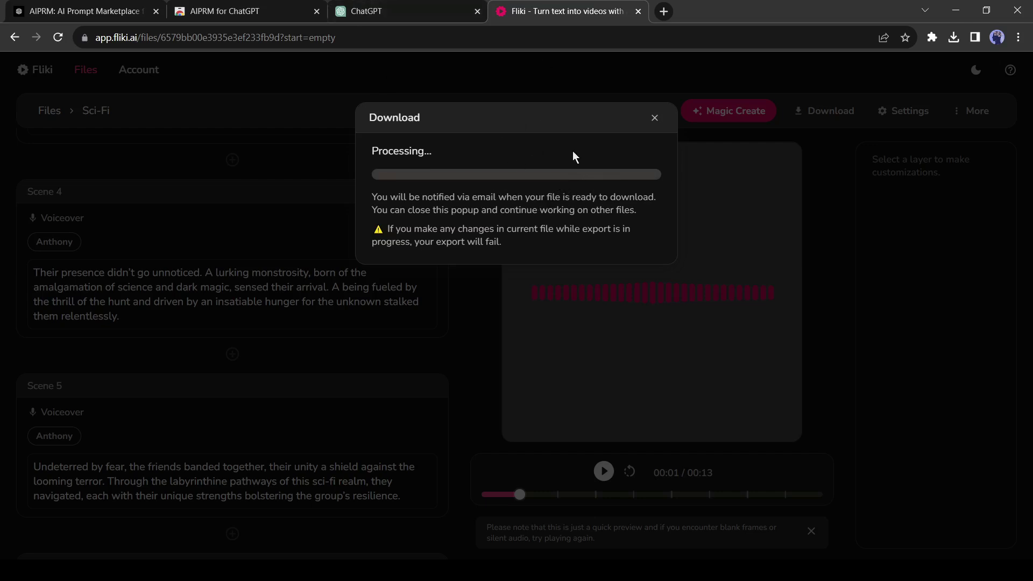
Send ChatGPT the 'Divide this scene by scene…' request for per-scene image descriptions with character details
{"action": "left_click", "coordinate": [384, 14]}
{"action": "scroll", "coordinate": [336, 258], "scroll_direction": "up", "scroll_amount": 5}
{"action": "left_click", "coordinate": [336, 257]}
{"action": "scroll", "coordinate": [336, 257], "scroll_direction": "up", "scroll_amount": 3}
{"action": "scroll", "coordinate": [338, 262], "scroll_direction": "up", "scroll_amount": 2}
{"action": "scroll", "coordinate": [323, 267], "scroll_direction": "up", "scroll_amount": 2}
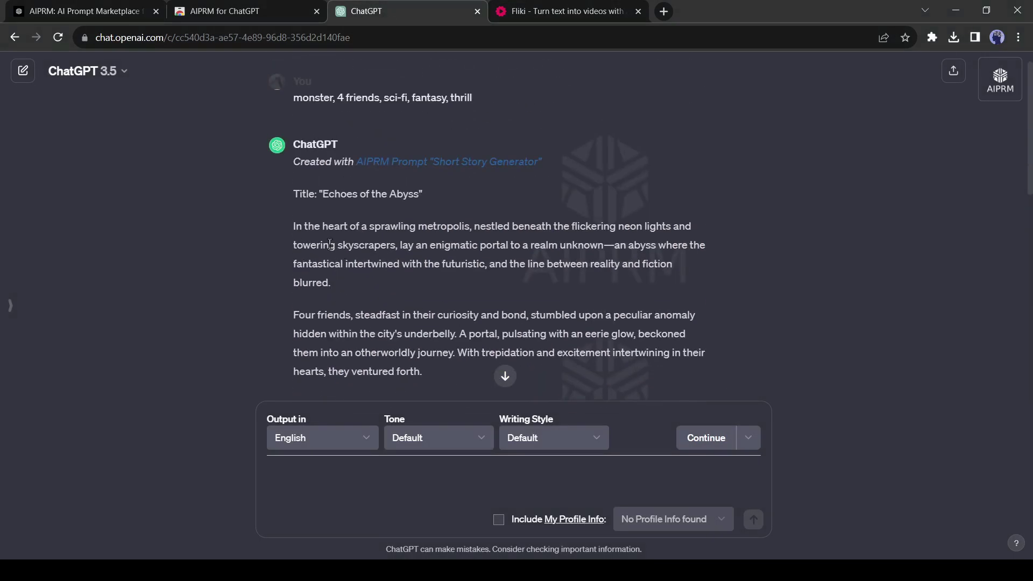
{"action": "scroll", "coordinate": [329, 245], "scroll_direction": "down", "scroll_amount": 2}
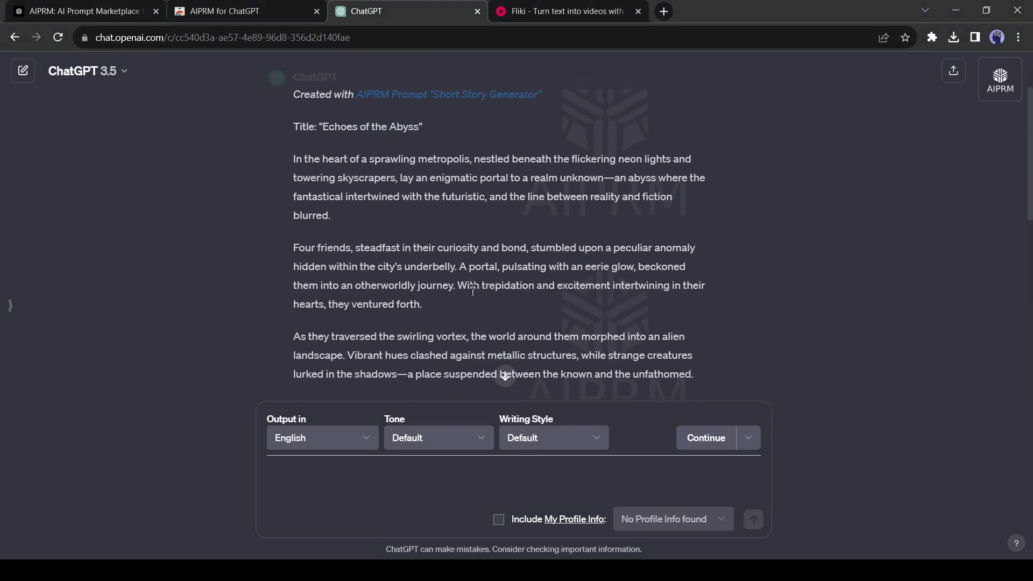
{"action": "scroll", "coordinate": [495, 280], "scroll_direction": "down", "scroll_amount": 5}
{"action": "type", "text": "Divide this scene by scene and provide detailed image prompts for each scene. As each scene will require a new prompt and the AI will consider each prompt as a new prompt therefore describe each prompt in details and give each characters details in every single prompt."}
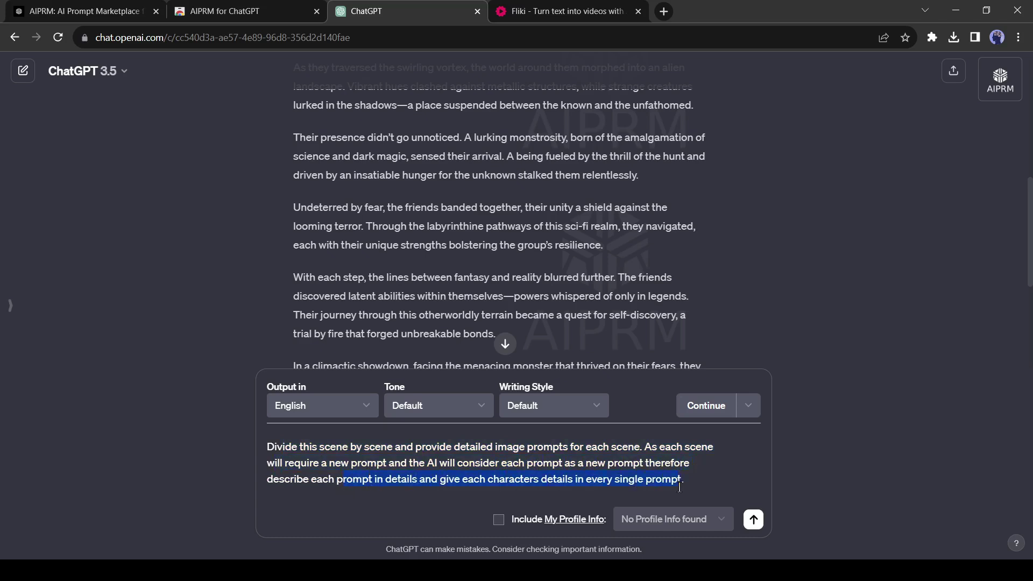
{"action": "left_click", "coordinate": [748, 522]}
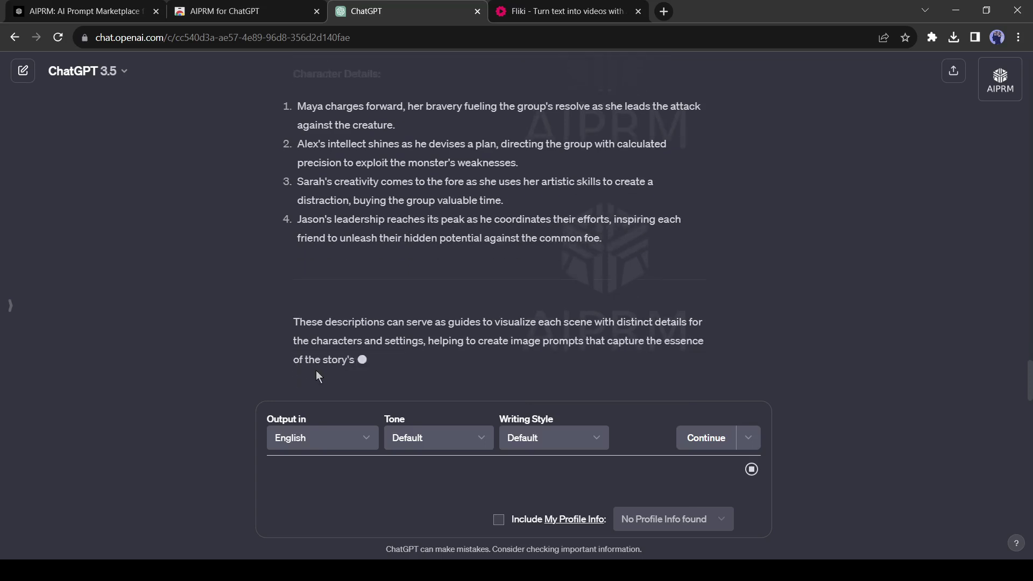
{"action": "scroll", "coordinate": [429, 354], "scroll_direction": "up", "scroll_amount": 4}
{"action": "scroll", "coordinate": [429, 354], "scroll_direction": "up", "scroll_amount": 10}
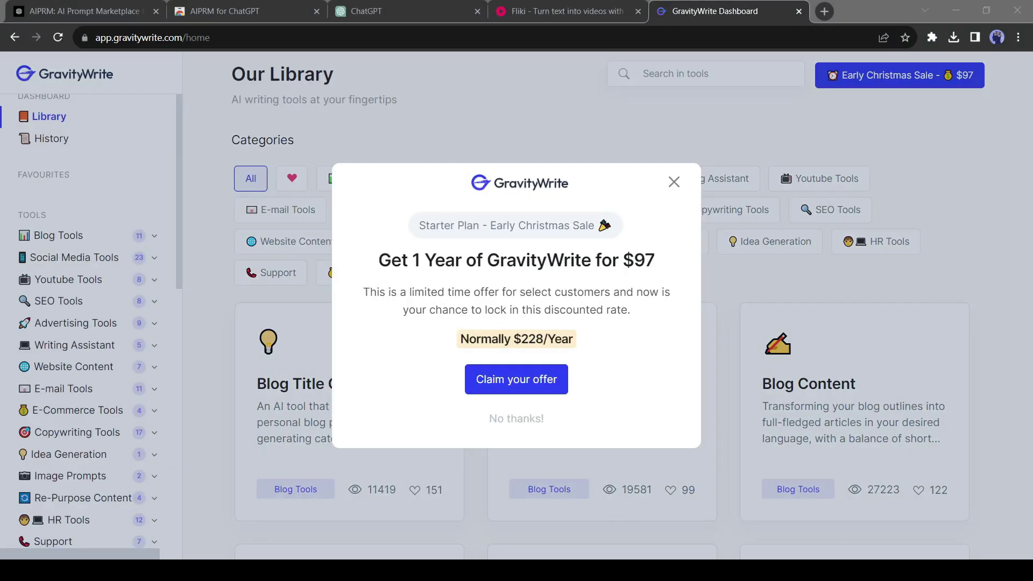
Dismiss the sale popup and open AI Image Generation Prompts under Film Making Tools
{"action": "left_click", "coordinate": [674, 182]}
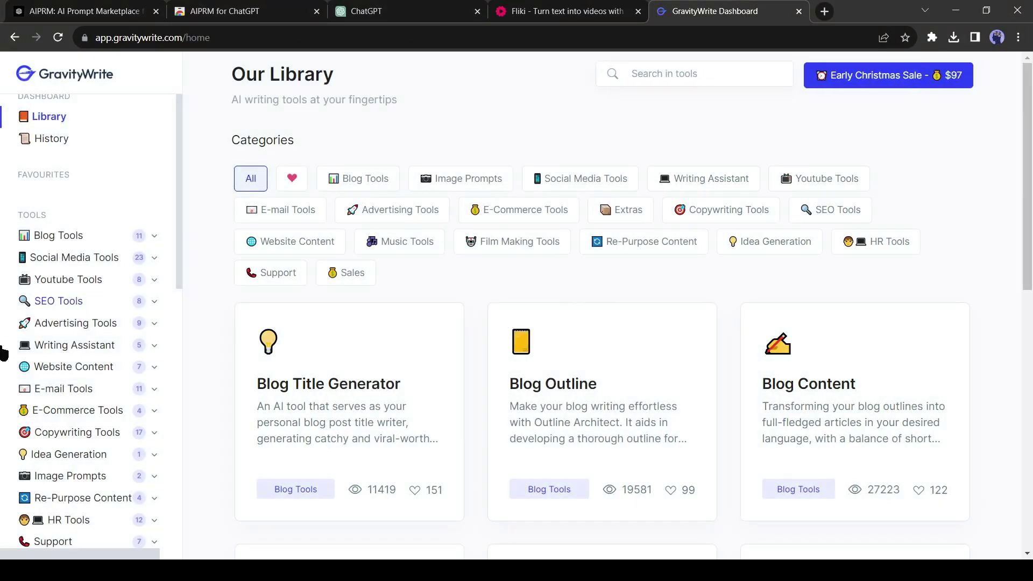
{"action": "scroll", "coordinate": [86, 381], "scroll_direction": "down", "scroll_amount": 2}
{"action": "scroll", "coordinate": [85, 376], "scroll_direction": "down", "scroll_amount": 3}
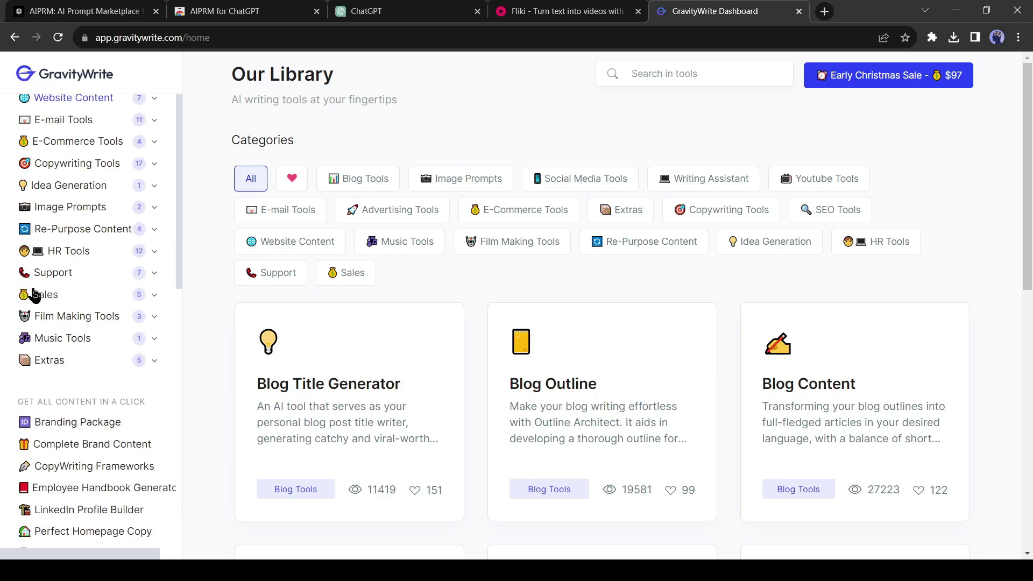
{"action": "left_click", "coordinate": [62, 322]}
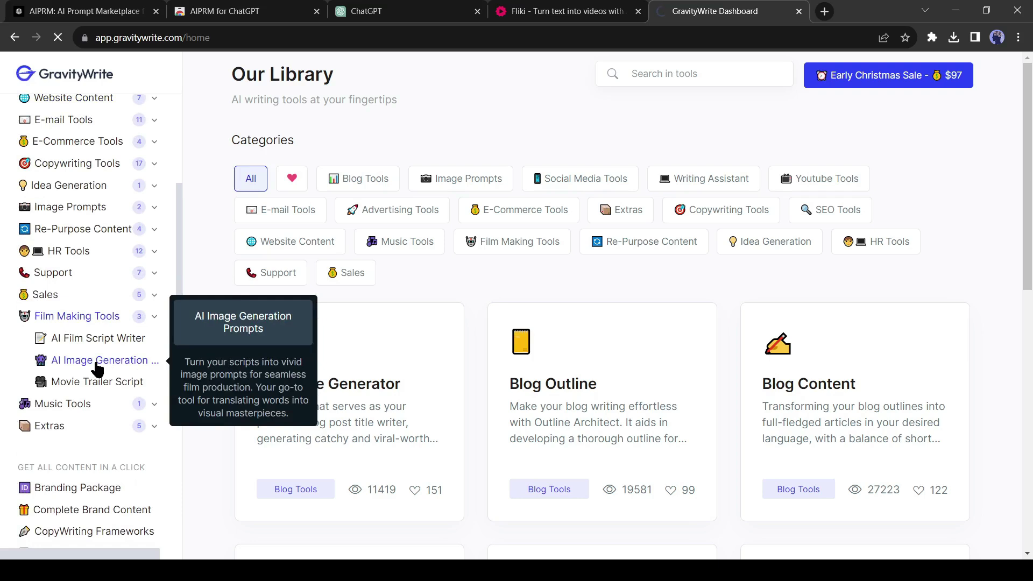
{"action": "left_click", "coordinate": [97, 369]}
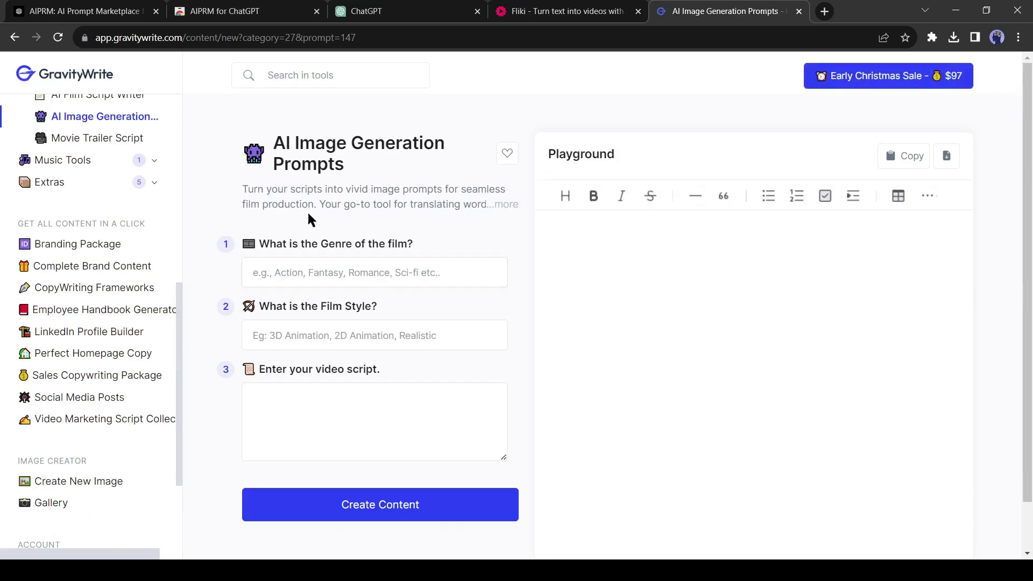
Enter genre 'Fantasy, Sci-Fi' and film style '3D animation', then go back to ChatGPT
{"action": "left_click", "coordinate": [313, 272]}
{"action": "type", "text": "Fantasy, Sci-Fi"}
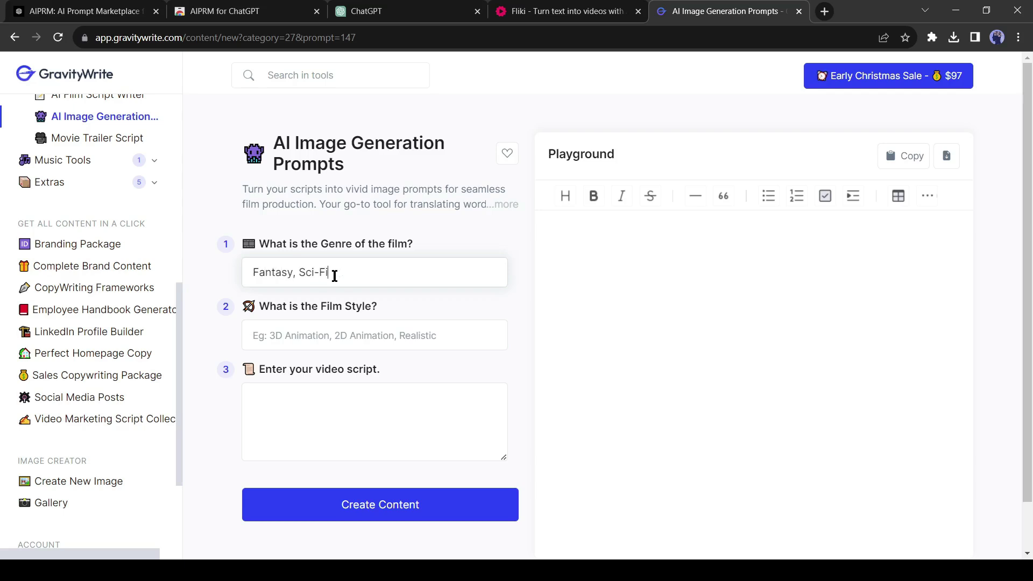
{"action": "left_click", "coordinate": [425, 336]}
{"action": "type", "text": "3D animation"}
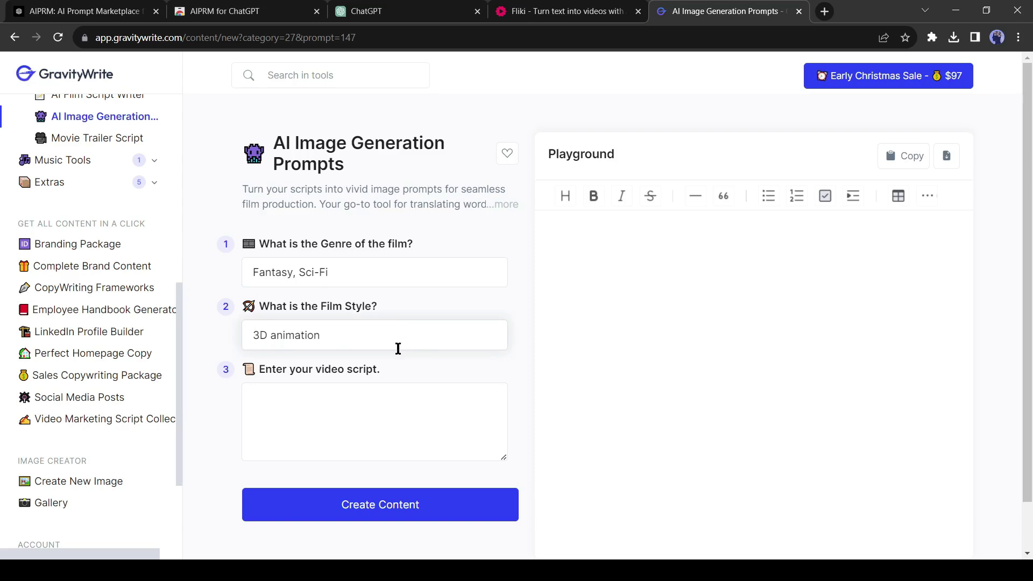
{"action": "left_click", "coordinate": [392, 10]}
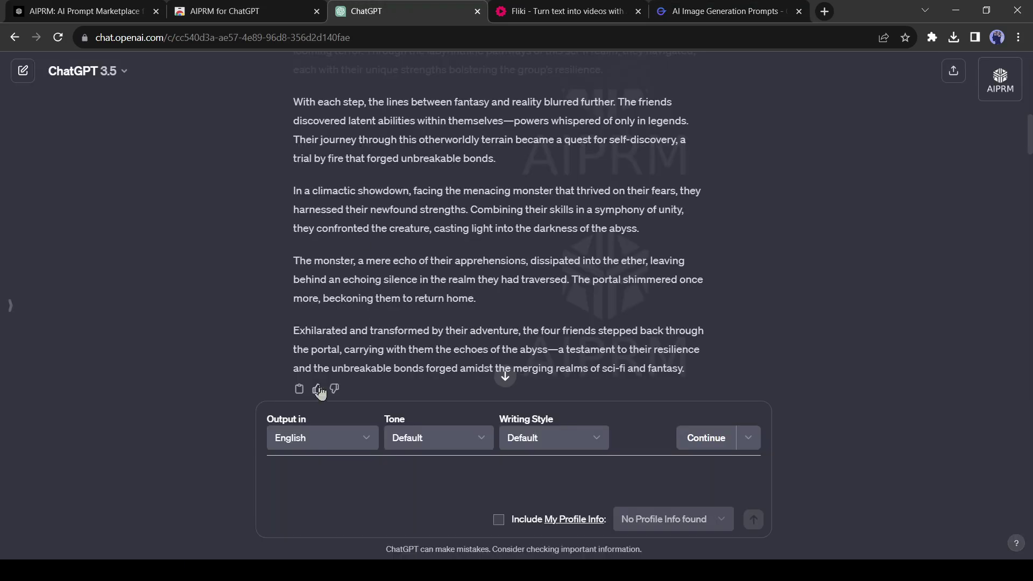
Paste the story into the video script box and delete its attribution and title lines
{"action": "left_click", "coordinate": [750, 7]}
{"action": "left_click", "coordinate": [364, 410]}
{"action": "key", "text": "ctrl+v"}
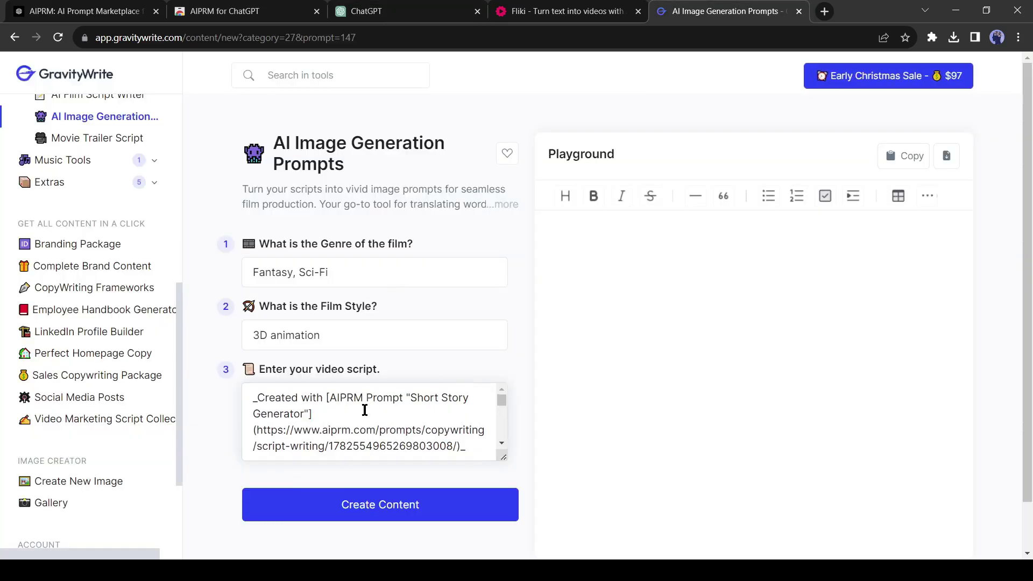
{"action": "left_click_drag", "start_coordinate": [252, 398], "coordinate": [406, 412]}
{"action": "key", "text": "BackSpace"}
Generate the per-scene 3D animation image prompts and review the first one
{"action": "scroll", "coordinate": [252, 415], "scroll_direction": "down", "scroll_amount": 2}
{"action": "scroll", "coordinate": [473, 430], "scroll_direction": "down", "scroll_amount": 5}
{"action": "scroll", "coordinate": [398, 454], "scroll_direction": "down", "scroll_amount": 2}
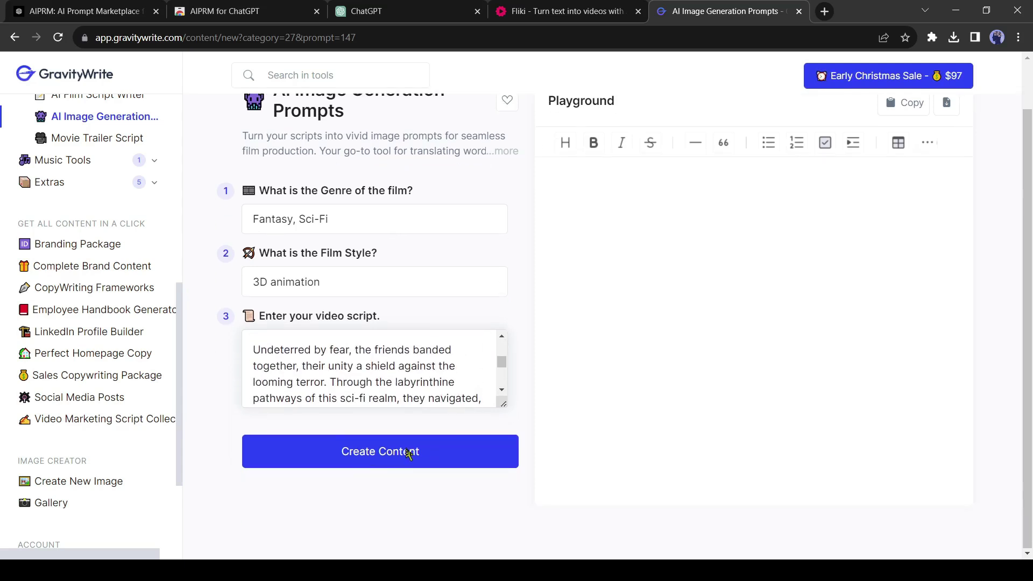
{"action": "left_click", "coordinate": [363, 455]}
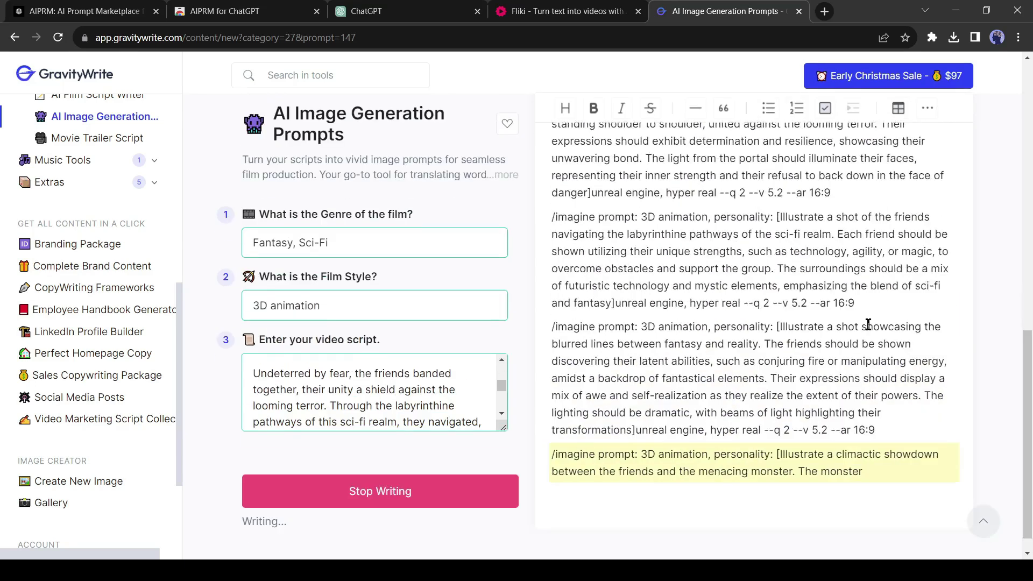
{"action": "scroll", "coordinate": [942, 345], "scroll_direction": "up", "scroll_amount": 5}
{"action": "scroll", "coordinate": [926, 327], "scroll_direction": "up", "scroll_amount": 5}
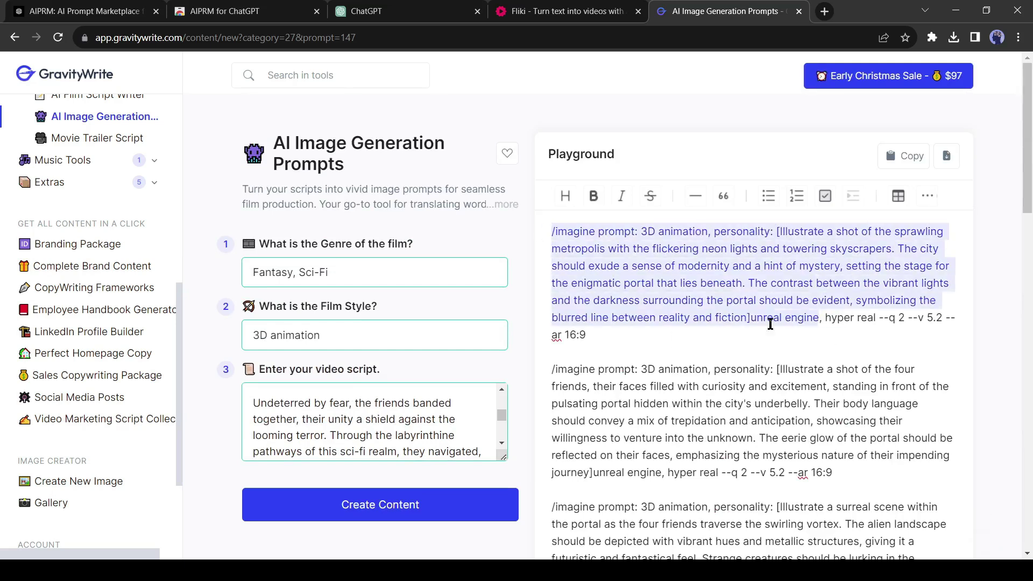
{"action": "left_click_drag", "start_coordinate": [594, 237], "coordinate": [799, 344]}
{"action": "left_click", "coordinate": [647, 346]}
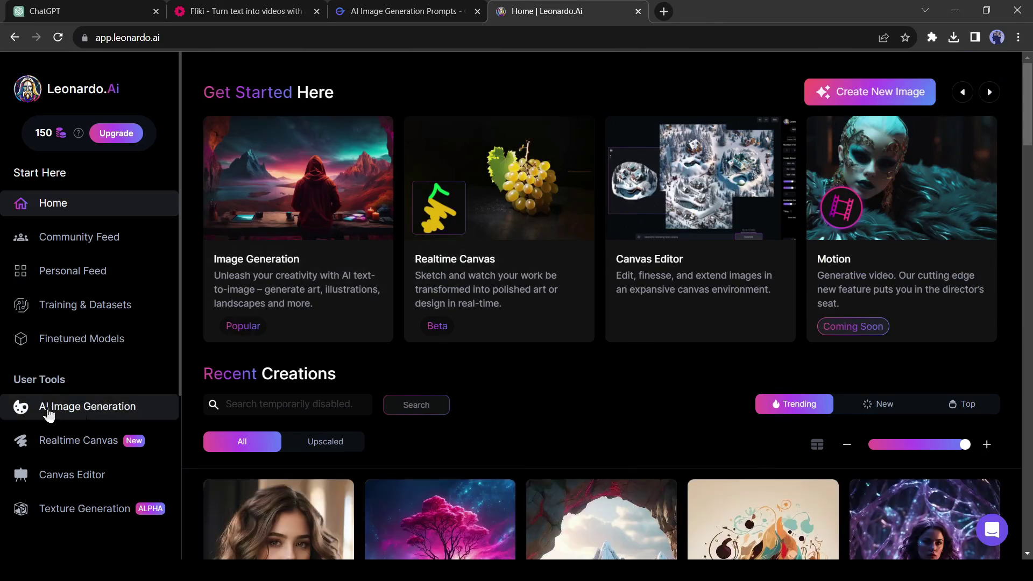
Open AI Image Generation from the Leonardo.Ai sidebar and keep Leonardo Diffusion XL selected
{"action": "left_click", "coordinate": [66, 413]}
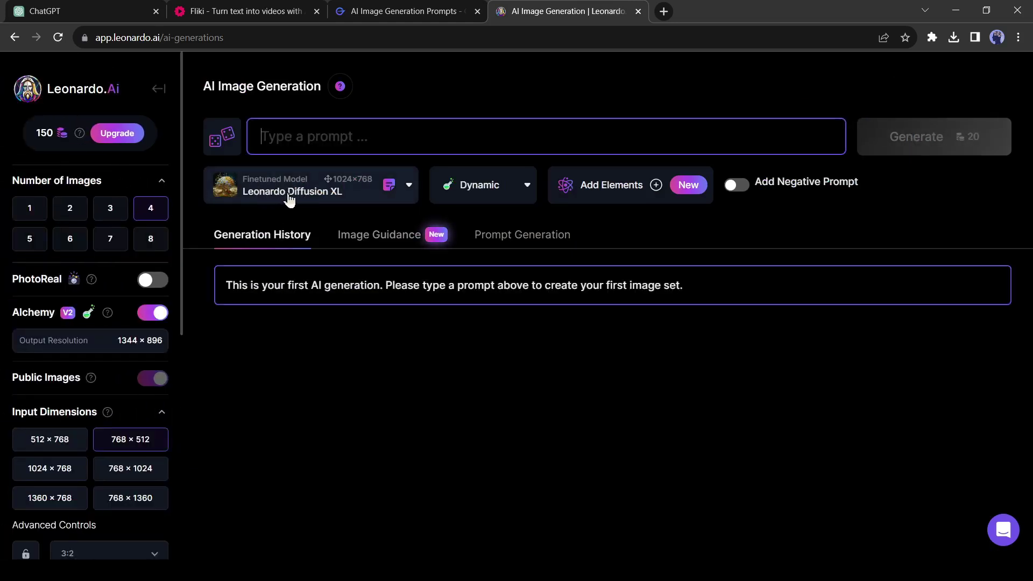
{"action": "left_click", "coordinate": [287, 200]}
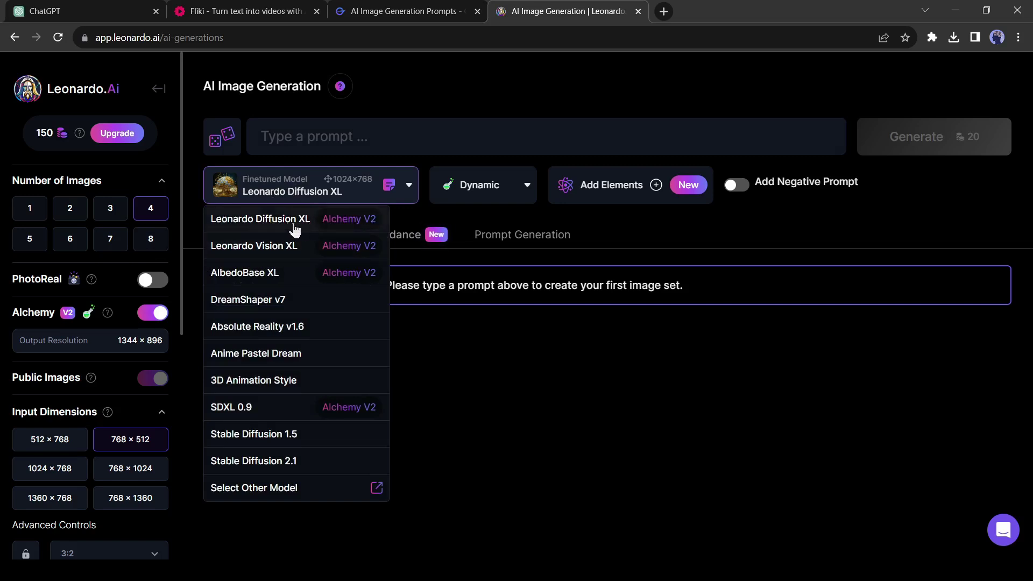
{"action": "left_click", "coordinate": [295, 226]}
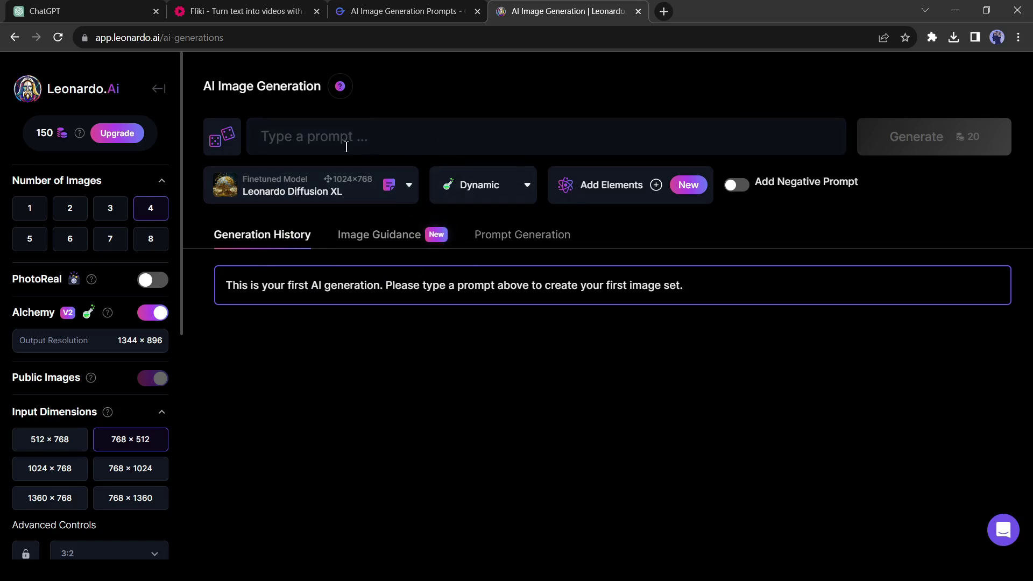
Generate Leonardo images from the first scene's neon city prompt
{"action": "left_click", "coordinate": [358, 6]}
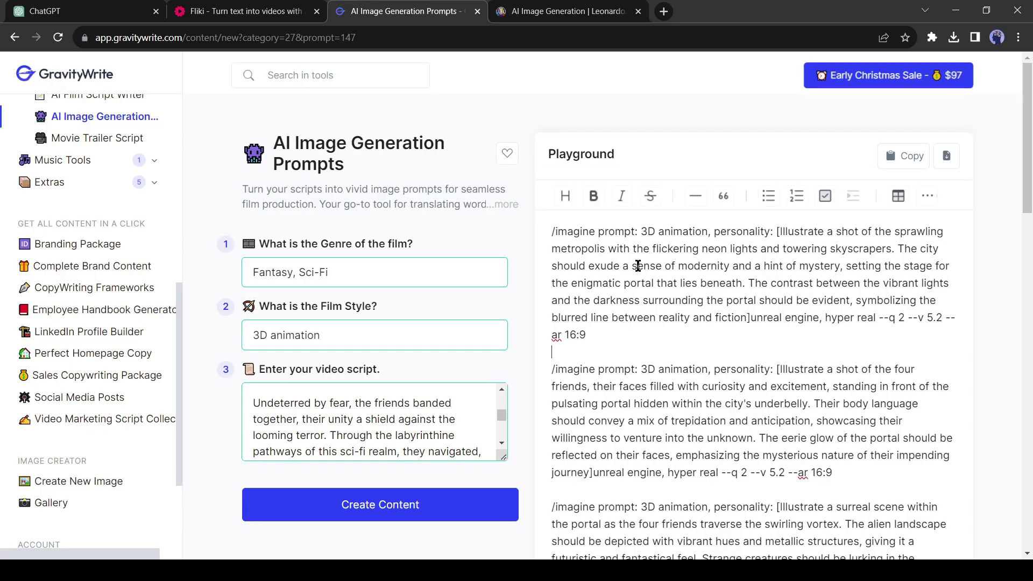
{"action": "left_click_drag", "start_coordinate": [642, 231], "coordinate": [862, 317]}
{"action": "key", "text": "ctrl+c"}
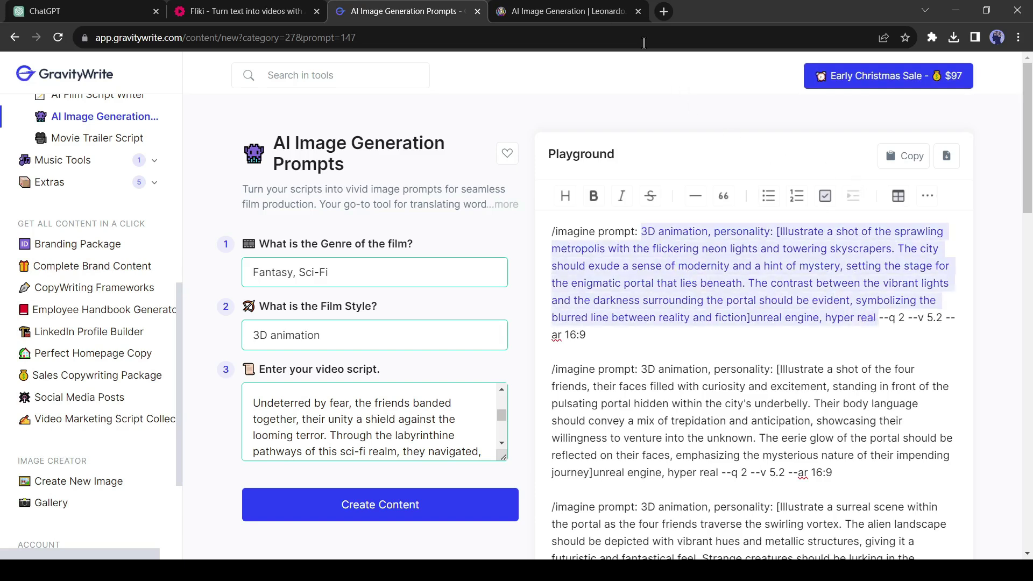
{"action": "left_click", "coordinate": [565, 11]}
{"action": "left_click", "coordinate": [358, 141]}
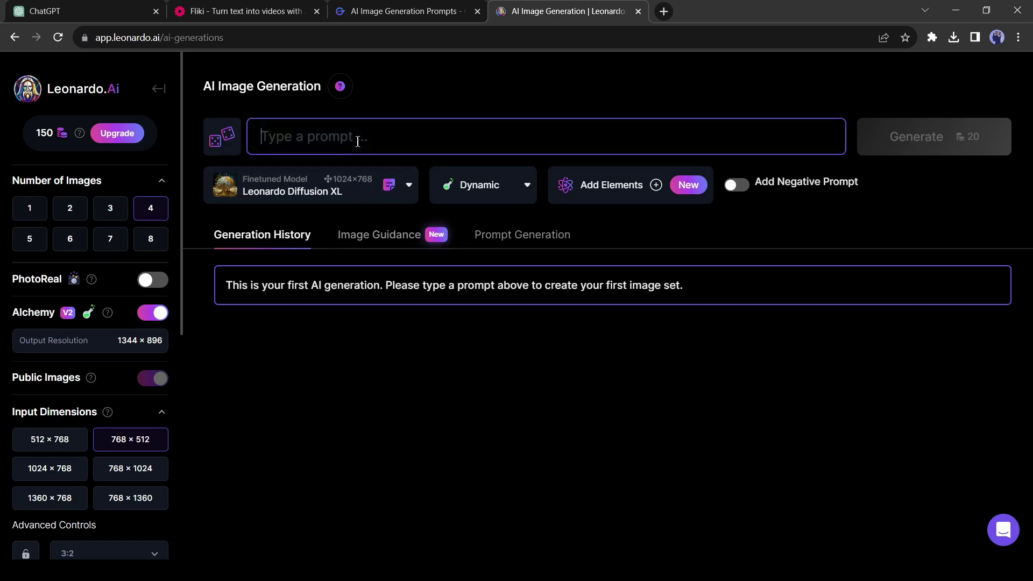
{"action": "key", "text": "ctrl+v"}
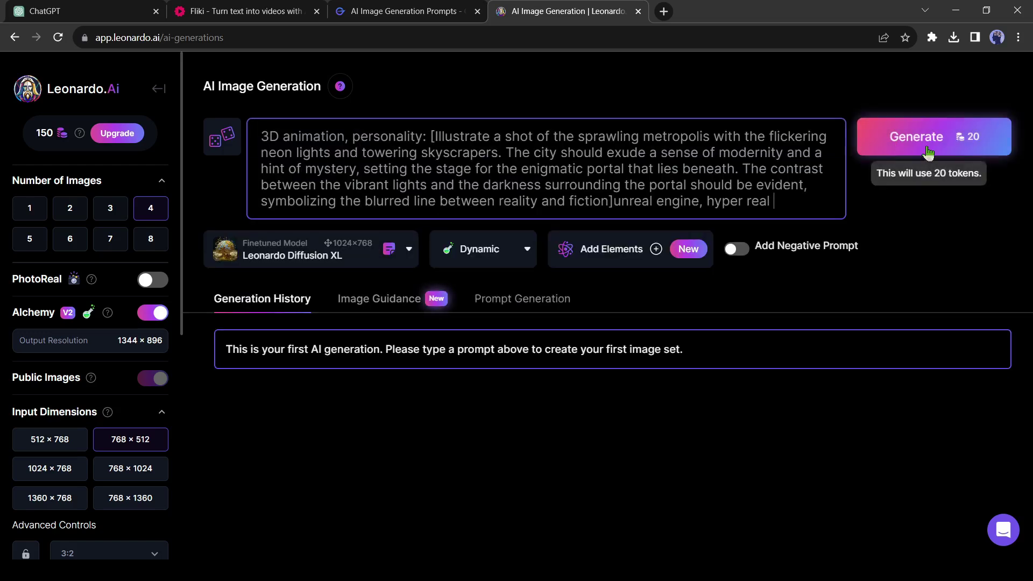
{"action": "left_click", "coordinate": [925, 141]}
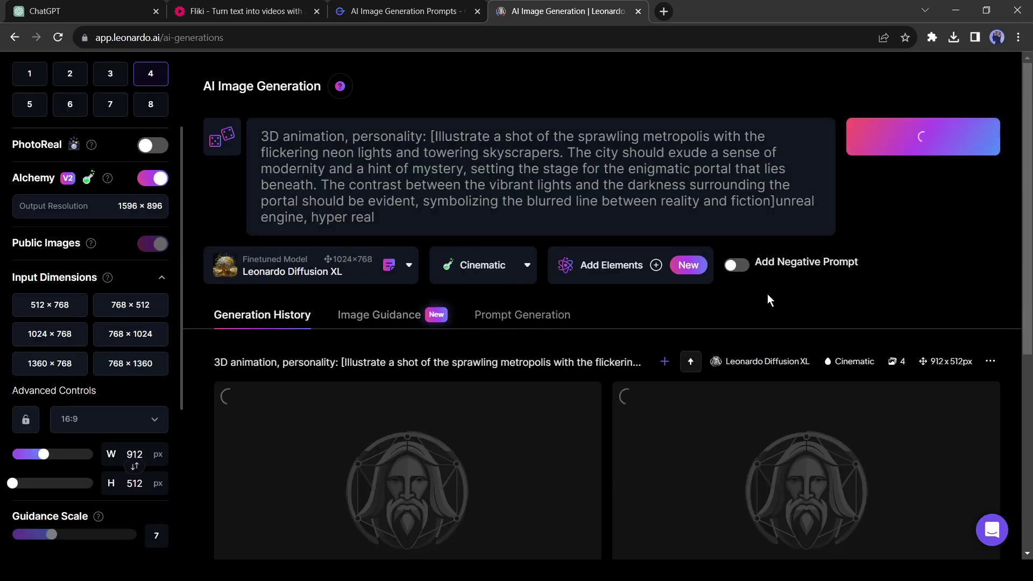
Download the first generated city image
{"action": "scroll", "coordinate": [767, 294], "scroll_direction": "down", "scroll_amount": 5}
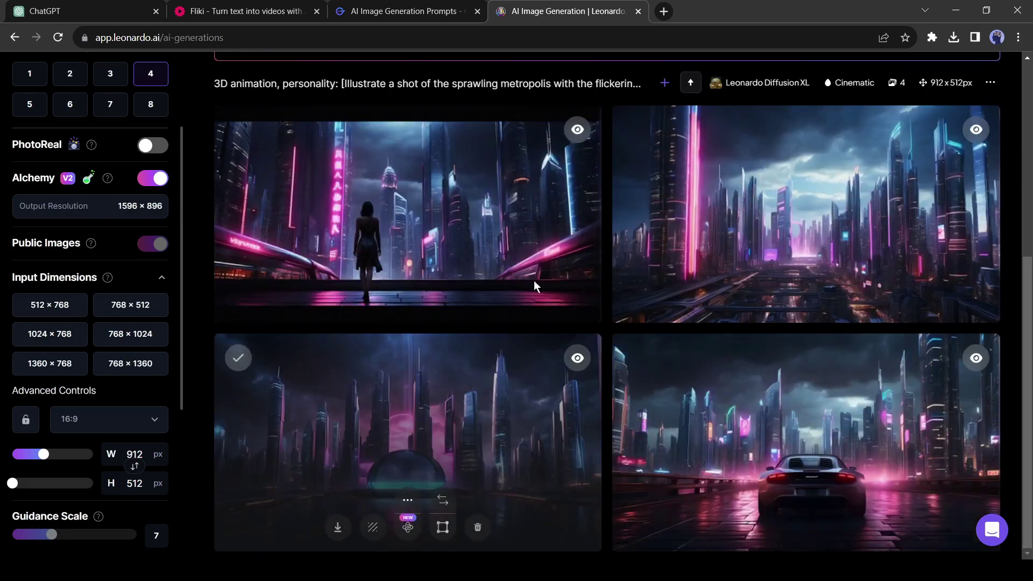
{"action": "scroll", "coordinate": [441, 267], "scroll_direction": "up", "scroll_amount": 1}
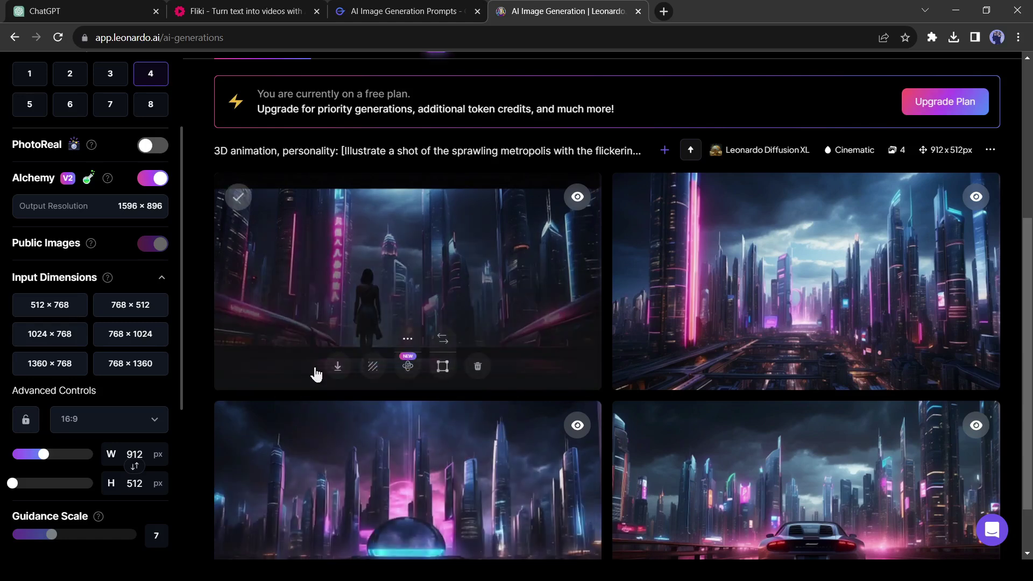
{"action": "left_click", "coordinate": [337, 368]}
{"action": "scroll", "coordinate": [345, 380], "scroll_direction": "down", "scroll_amount": 1}
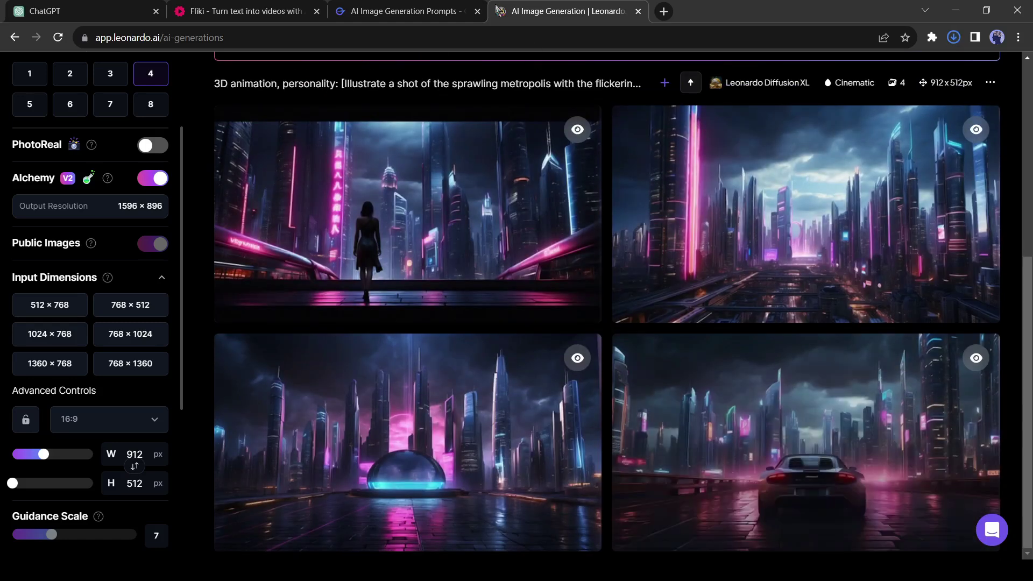
Replace the Leonardo prompt with the four friends portal prompt and generate its images
{"action": "left_click", "coordinate": [377, 7]}
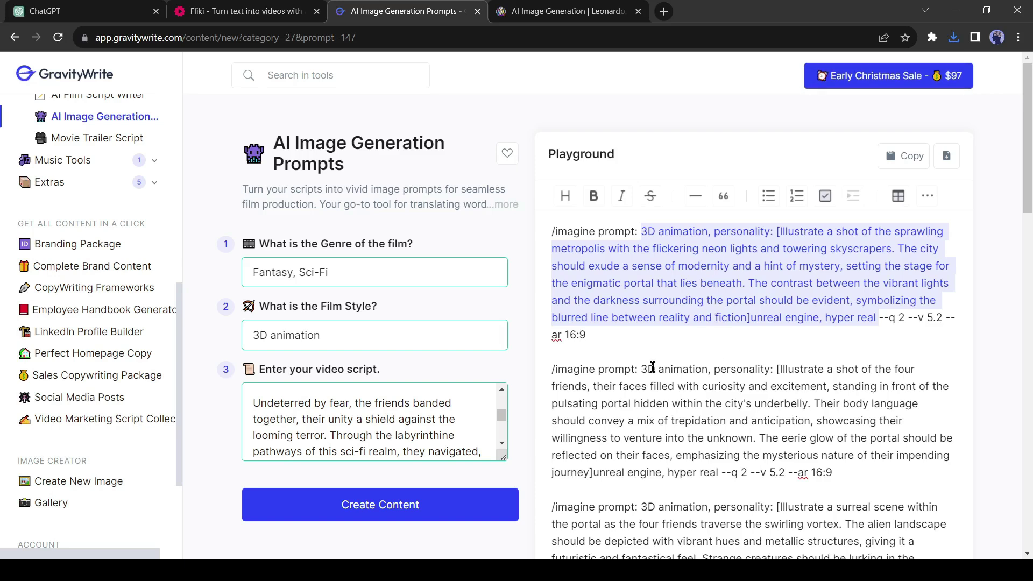
{"action": "left_click_drag", "start_coordinate": [641, 369], "coordinate": [718, 472]}
{"action": "key", "text": "ctrl+c"}
{"action": "left_click", "coordinate": [565, 10]}
{"action": "key", "text": "ctrl+a"}
{"action": "key", "text": "ctrl+v"}
{"action": "left_click", "coordinate": [911, 137]}
{"action": "scroll", "coordinate": [903, 266], "scroll_direction": "down", "scroll_amount": 5}
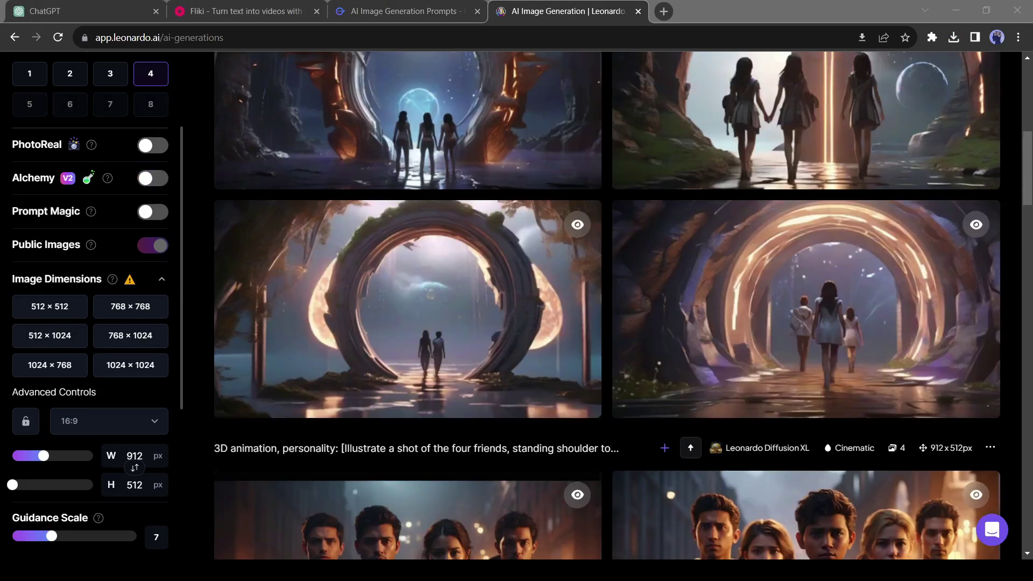
{"action": "scroll", "coordinate": [452, 388], "scroll_direction": "up", "scroll_amount": 10}
{"action": "scroll", "coordinate": [452, 387], "scroll_direction": "up", "scroll_amount": 5}
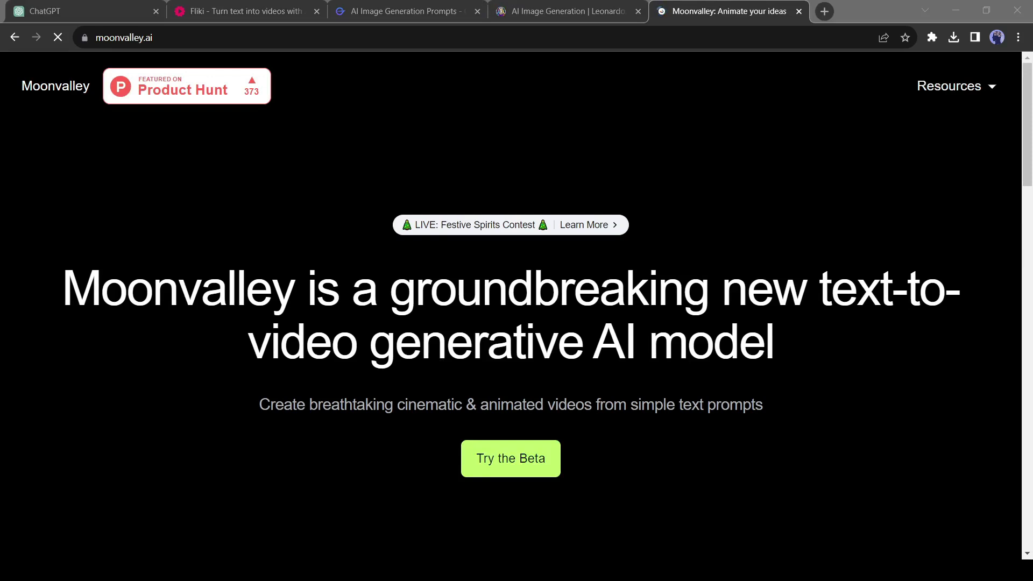
Browse the Moonvalley homepage, open the beta and accept the Discord server invite
{"action": "scroll", "coordinate": [506, 383], "scroll_direction": "down", "scroll_amount": 2}
{"action": "scroll", "coordinate": [431, 376], "scroll_direction": "down", "scroll_amount": 3}
{"action": "scroll", "coordinate": [425, 379], "scroll_direction": "down", "scroll_amount": 5}
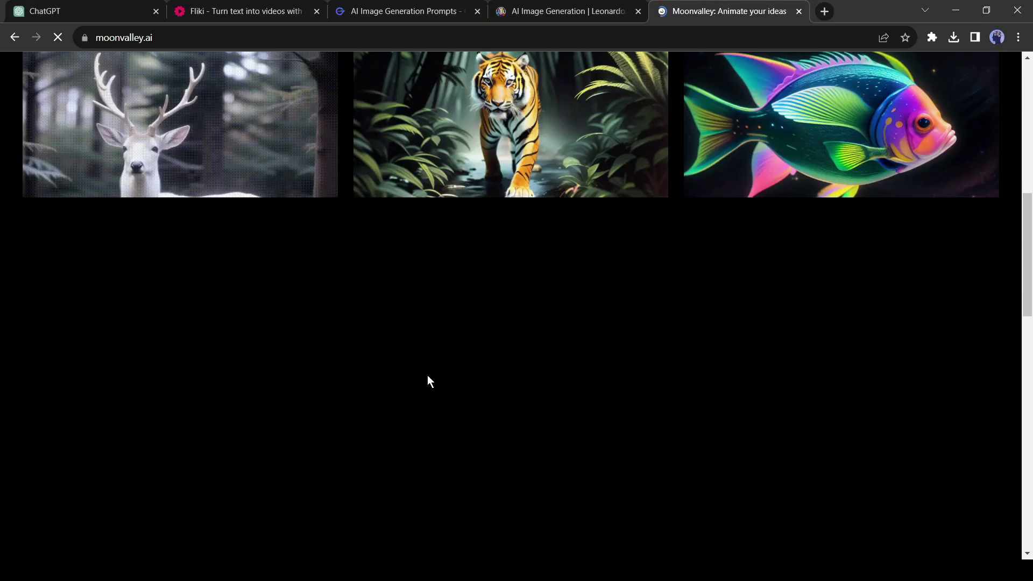
{"action": "scroll", "coordinate": [278, 356], "scroll_direction": "down", "scroll_amount": 5}
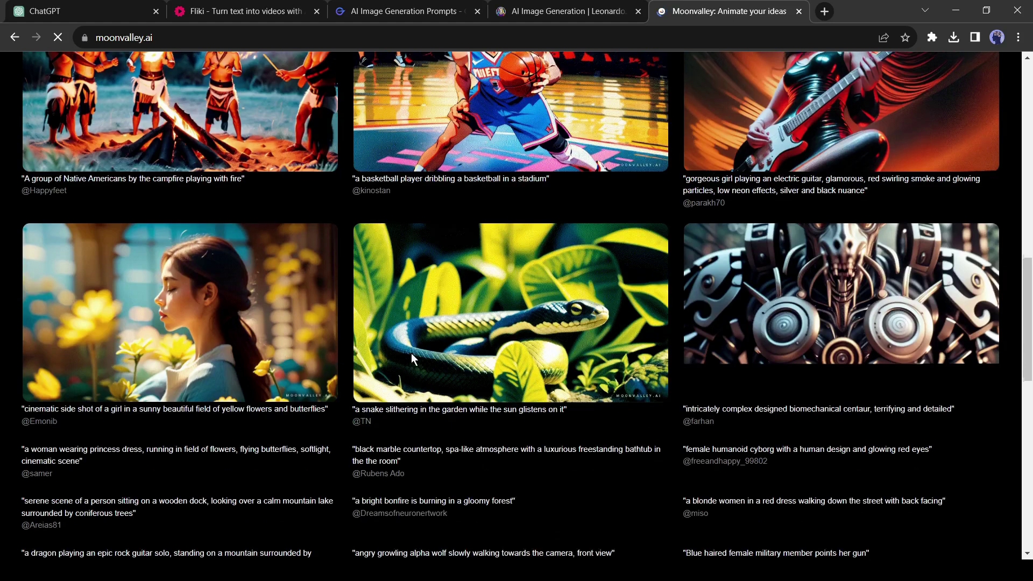
{"action": "scroll", "coordinate": [411, 353], "scroll_direction": "up", "scroll_amount": 5}
{"action": "scroll", "coordinate": [408, 380], "scroll_direction": "up", "scroll_amount": 4}
{"action": "scroll", "coordinate": [179, 284], "scroll_direction": "up", "scroll_amount": 4}
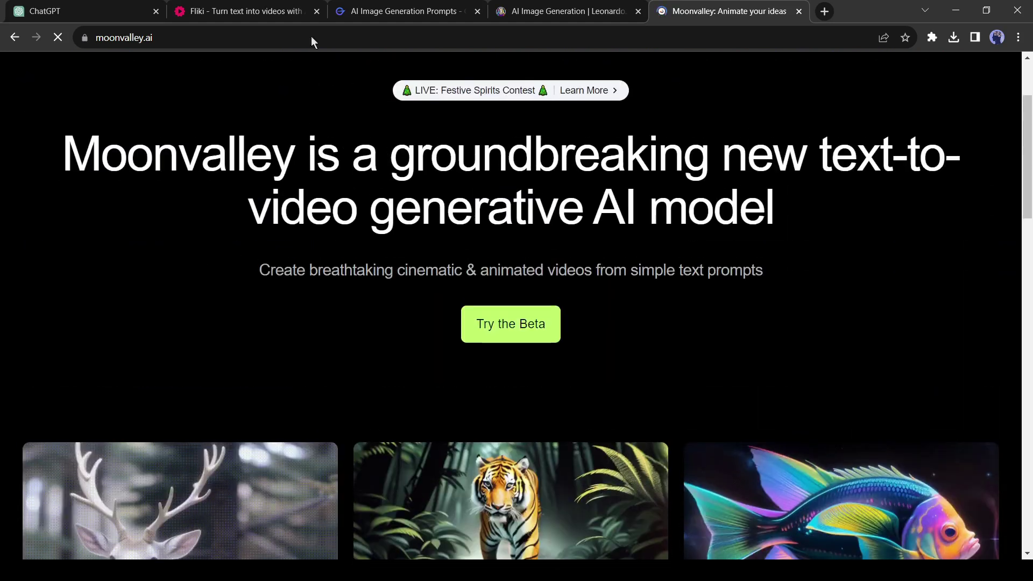
{"action": "left_click", "coordinate": [504, 329]}
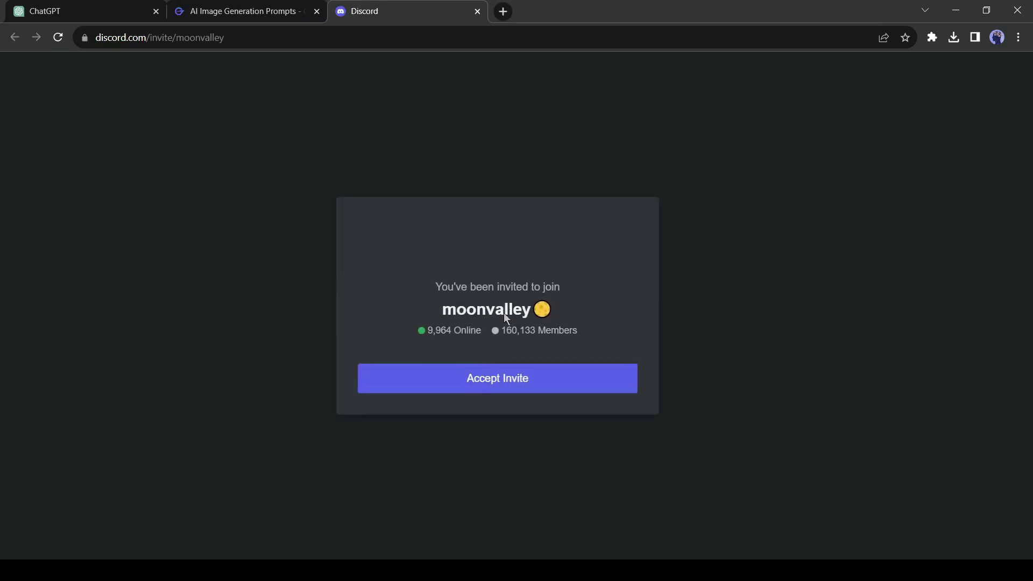
{"action": "left_click", "coordinate": [492, 377]}
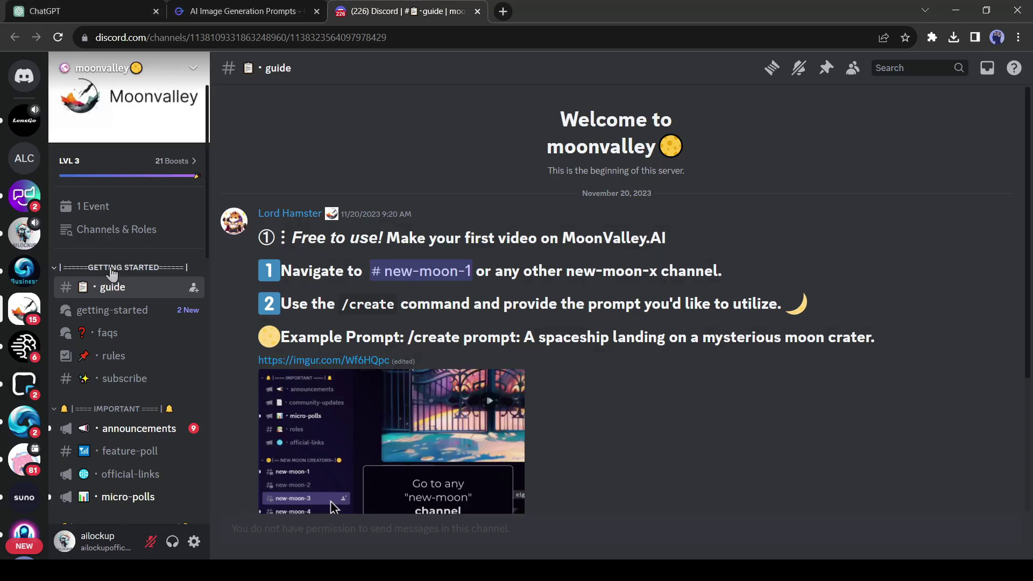
Start a /create request in #new-moon-2 containing the sprawling metropolis prompt
{"action": "scroll", "coordinate": [154, 321], "scroll_direction": "down", "scroll_amount": 5}
{"action": "left_click", "coordinate": [157, 301]}
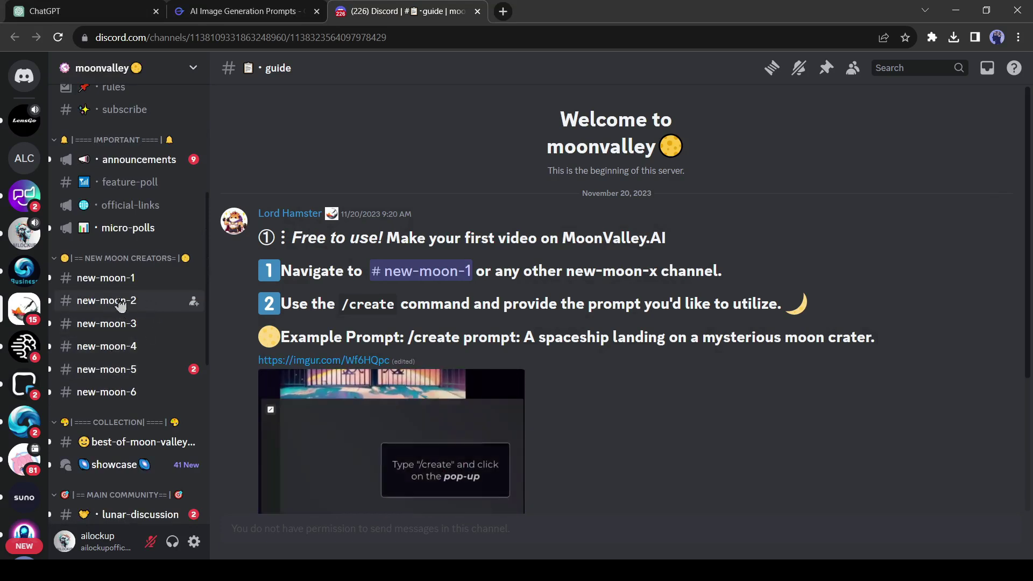
{"action": "left_click_drag", "start_coordinate": [515, 532], "coordinate": [220, 533]}
{"action": "key", "text": "BackSpace"}
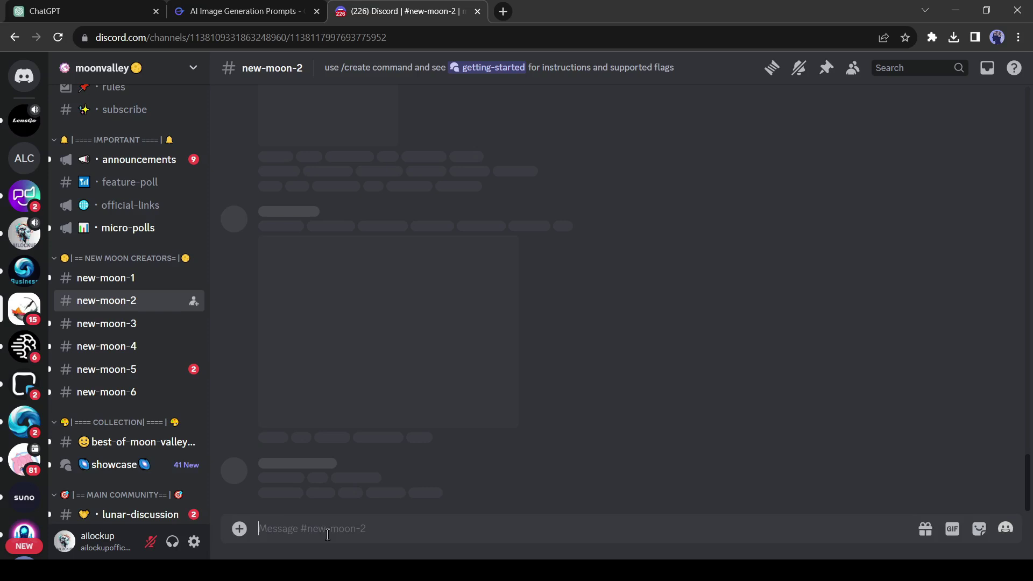
{"action": "type", "text": "/"}
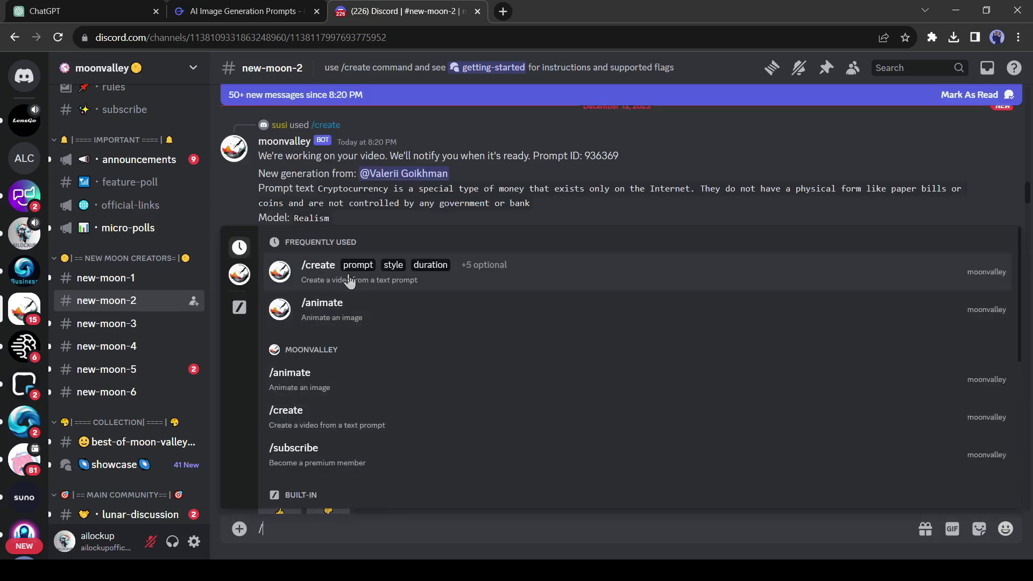
{"action": "left_click", "coordinate": [347, 277]}
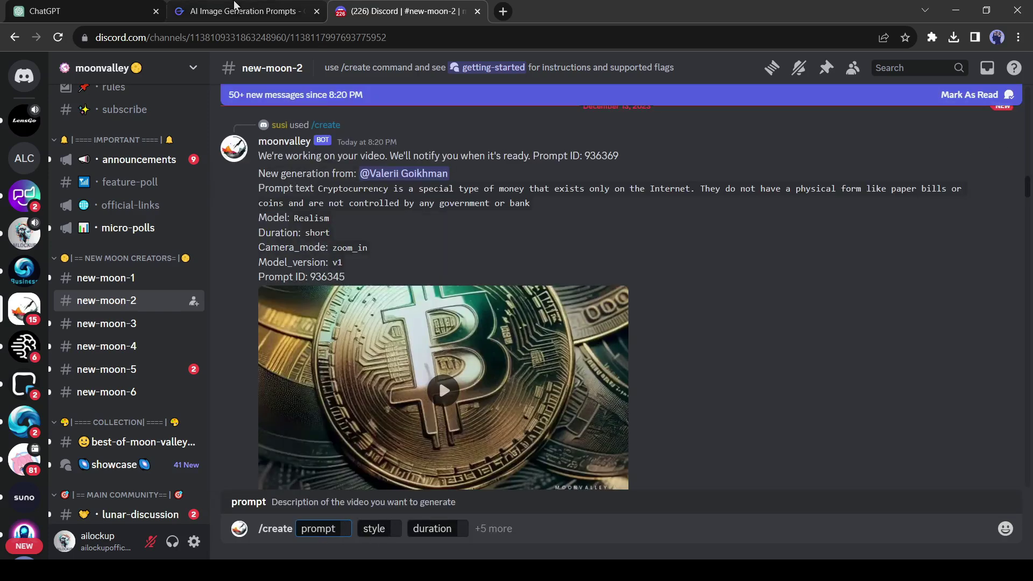
{"action": "left_click", "coordinate": [245, 10]}
{"action": "left_click_drag", "start_coordinate": [780, 232], "coordinate": [749, 318]}
{"action": "key", "text": "ctrl+c"}
{"action": "left_click", "coordinate": [404, 11]}
{"action": "key", "text": "ctrl+v"}
Set Fantasy style, Medium duration, a reference image and zoom-in camera, then submit
{"action": "left_click", "coordinate": [295, 530]}
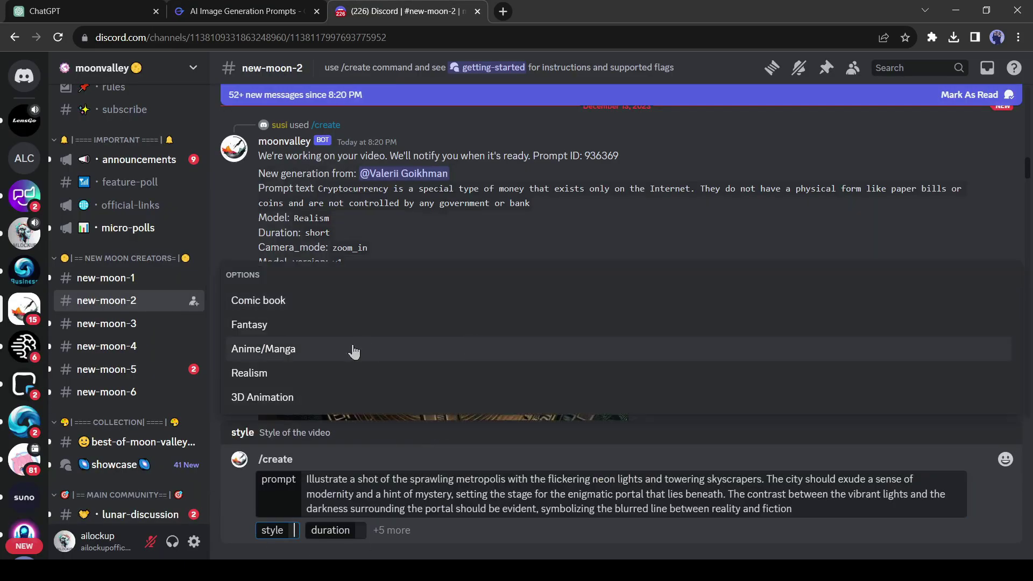
{"action": "left_click", "coordinate": [299, 326]}
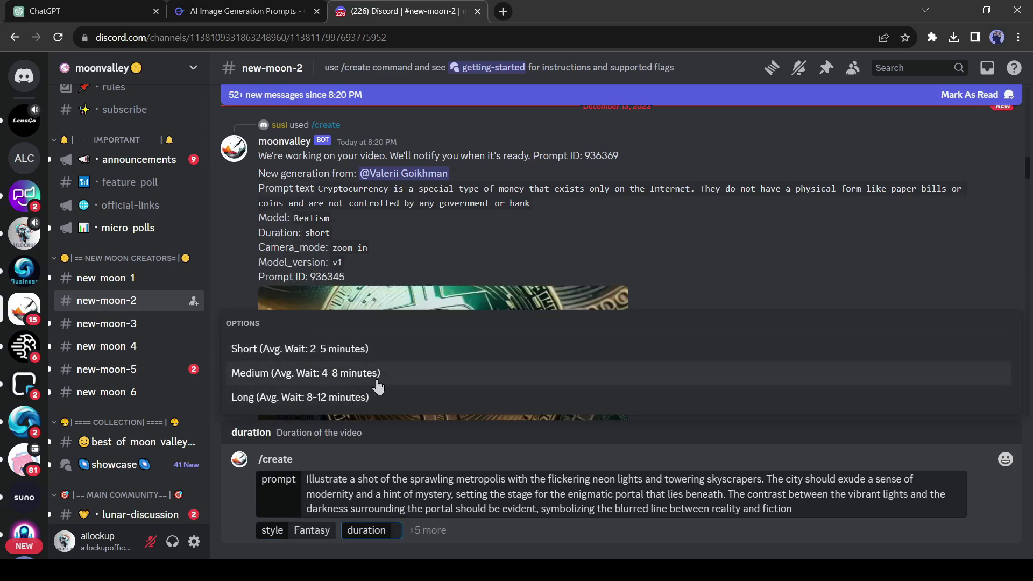
{"action": "left_click", "coordinate": [317, 377]}
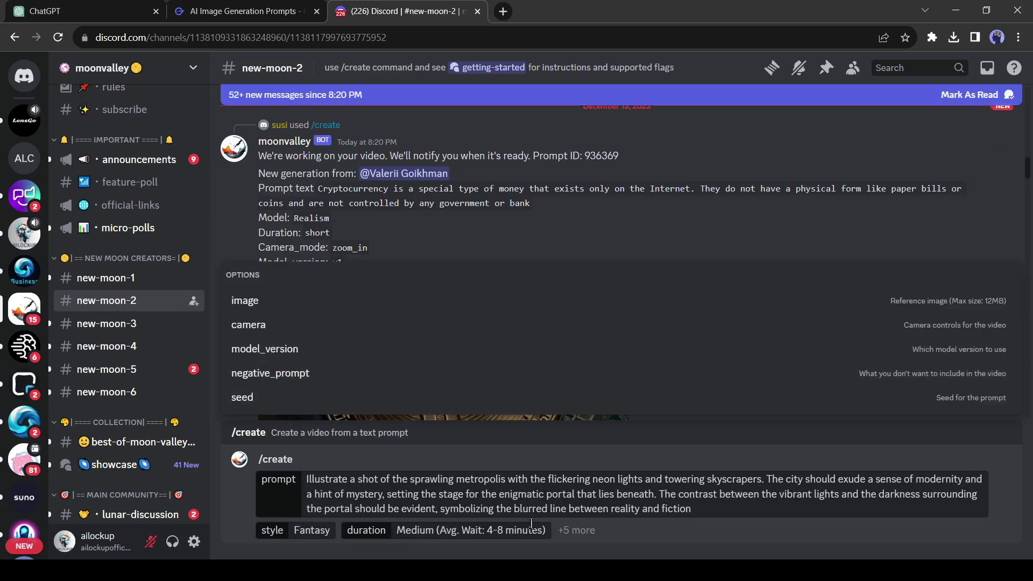
{"action": "left_click", "coordinate": [296, 309]}
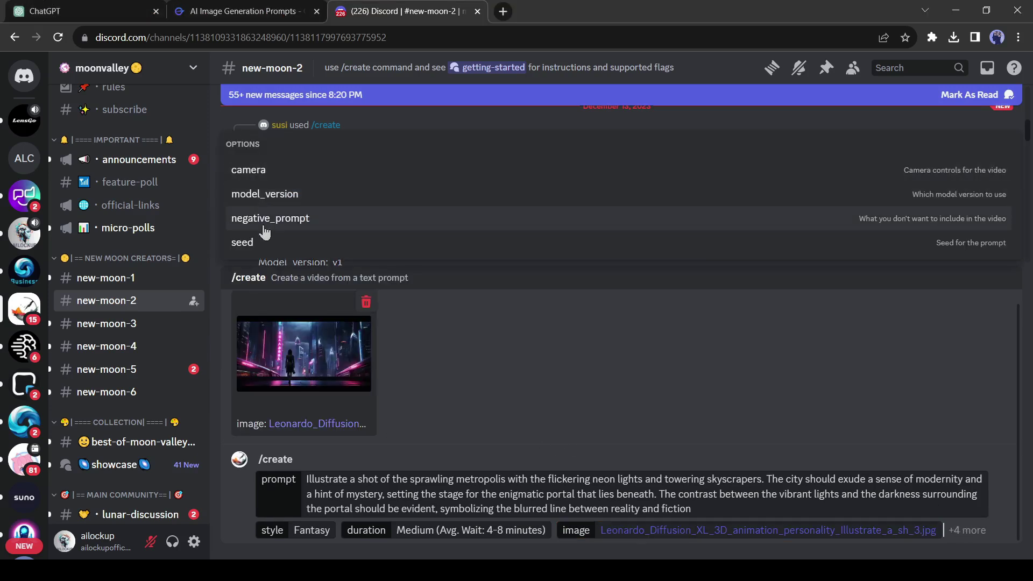
{"action": "left_click", "coordinate": [318, 177]}
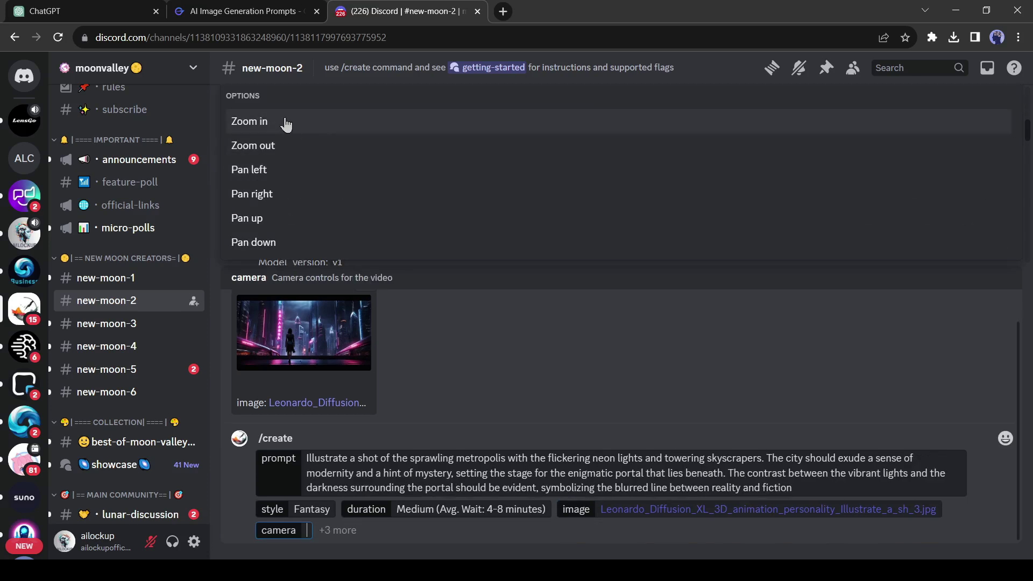
{"action": "left_click", "coordinate": [301, 133]}
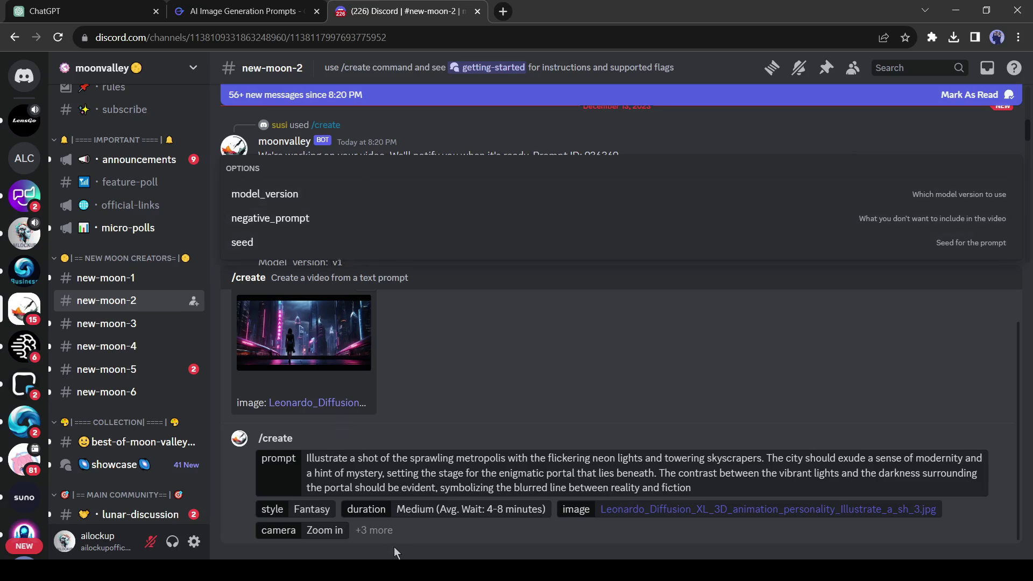
{"action": "key", "text": "Return"}
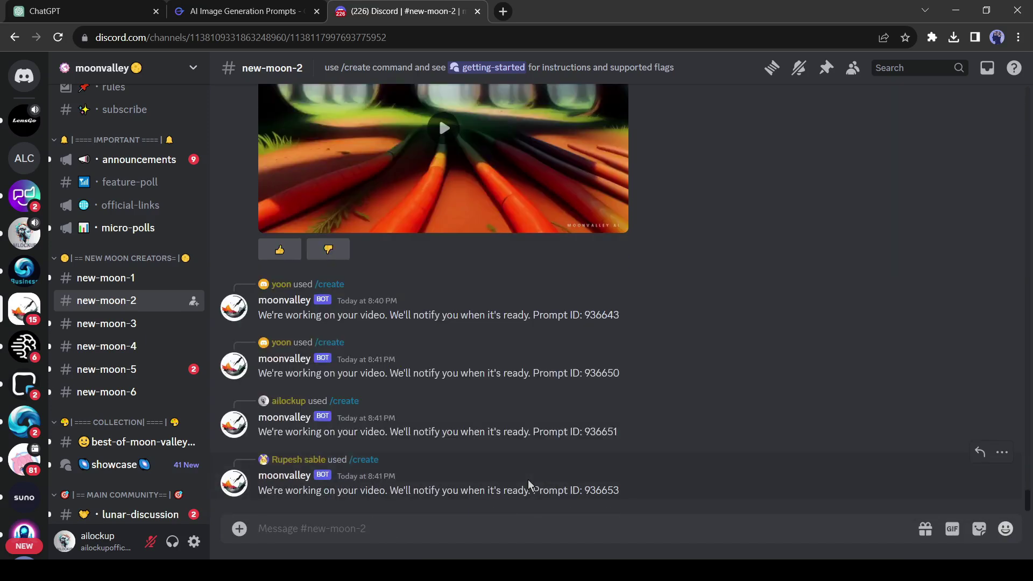
Download the completed neon city video from the Moonvalley bot's reply
{"action": "scroll", "coordinate": [459, 371], "scroll_direction": "down", "scroll_amount": 5}
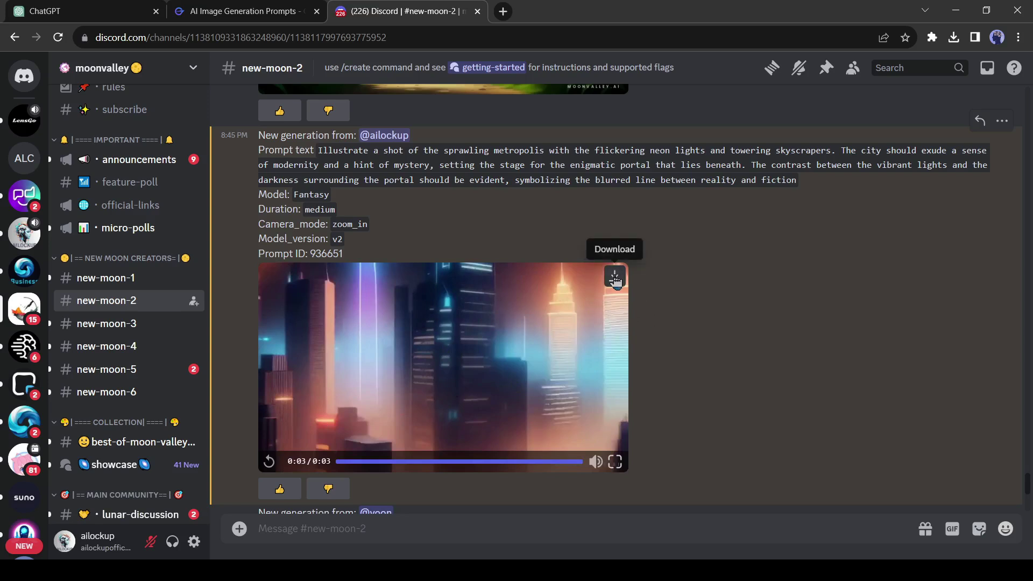
{"action": "left_click", "coordinate": [615, 278]}
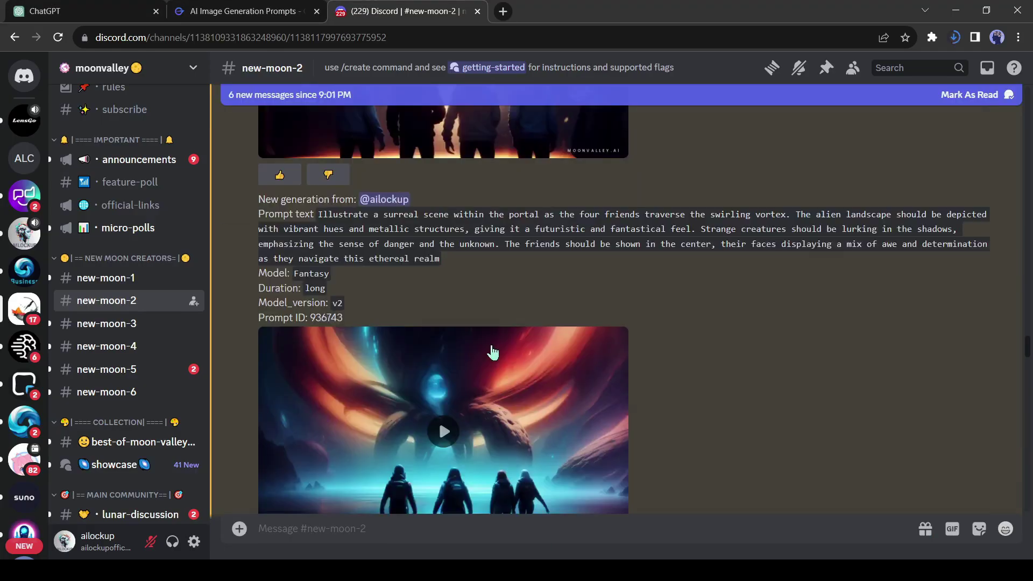
{"action": "scroll", "coordinate": [490, 346], "scroll_direction": "down", "scroll_amount": 5}
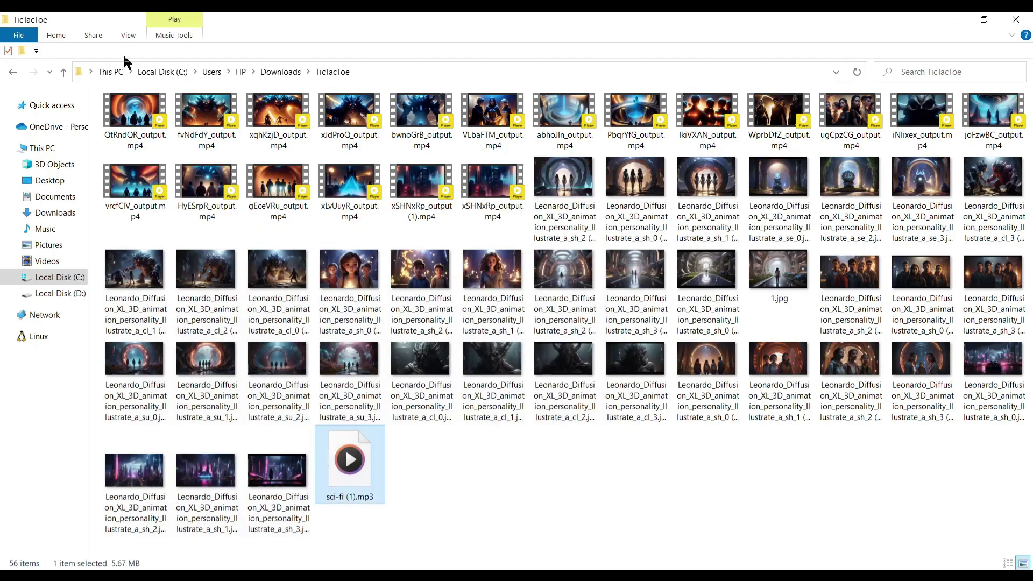
Import all the downloaded clips and add the sci-fi voiceover audio to the timeline
{"action": "left_click_drag", "start_coordinate": [97, 89], "coordinate": [1021, 223]}
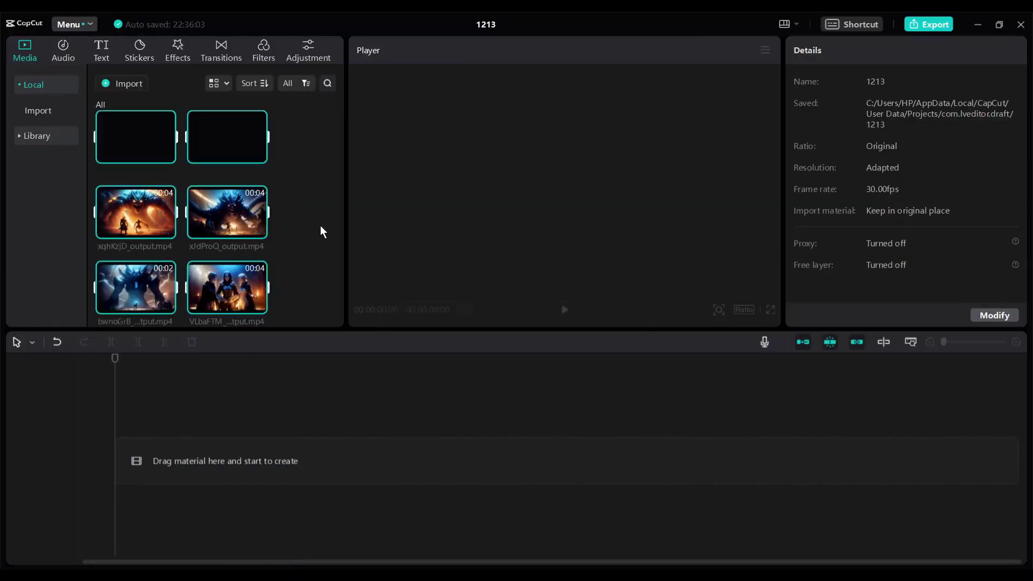
{"action": "scroll", "coordinate": [323, 229], "scroll_direction": "down", "scroll_amount": 3}
{"action": "left_click", "coordinate": [259, 298]}
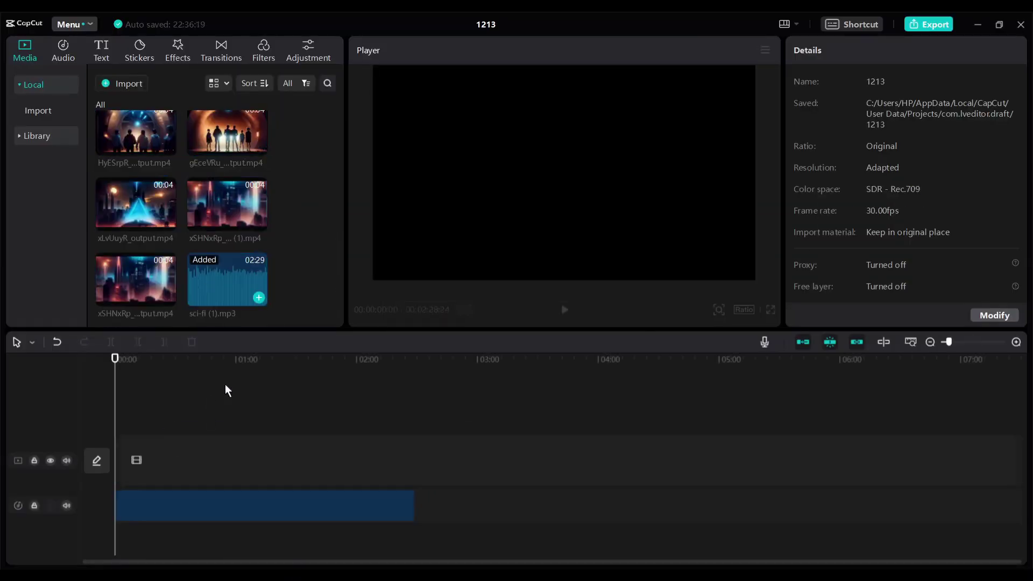
{"action": "left_click_drag", "start_coordinate": [143, 469], "coordinate": [142, 469]}
Place the clips, including HyESrpR and joFzwBC, in sequence on the video track
{"action": "left_click", "coordinate": [1016, 342]}
{"action": "scroll", "coordinate": [290, 269], "scroll_direction": "up", "scroll_amount": 1}
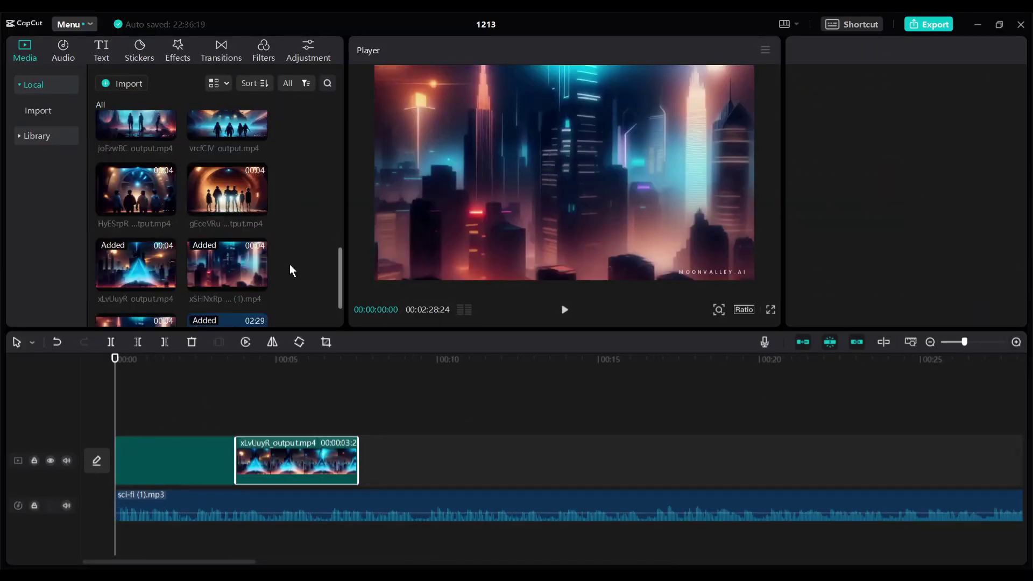
{"action": "left_click", "coordinate": [167, 208]}
{"action": "scroll", "coordinate": [237, 187], "scroll_direction": "up", "scroll_amount": 1}
{"action": "left_click_drag", "start_coordinate": [618, 394], "coordinate": [391, 240]}
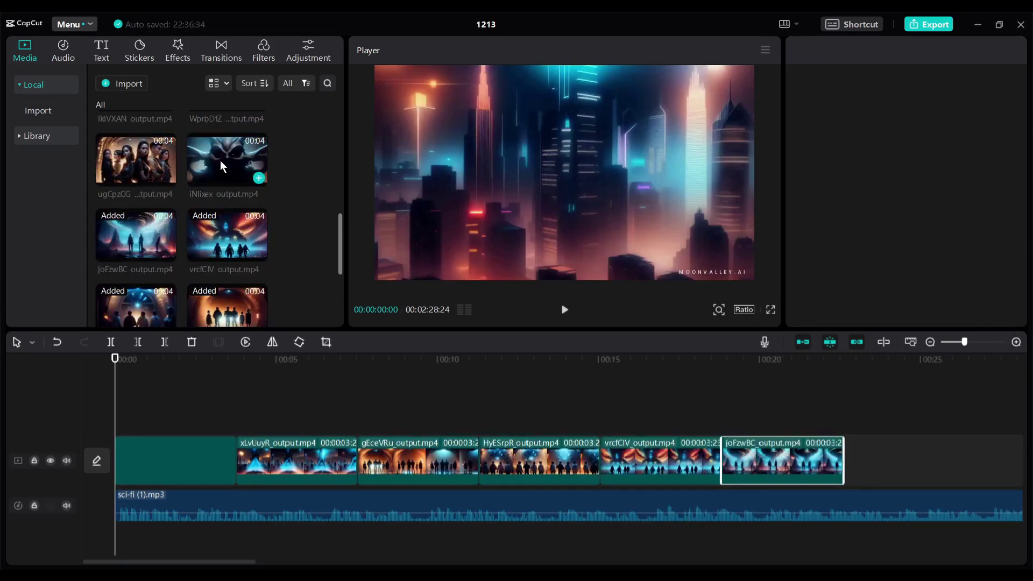
{"action": "left_click_drag", "start_coordinate": [489, 563], "coordinate": [780, 563]}
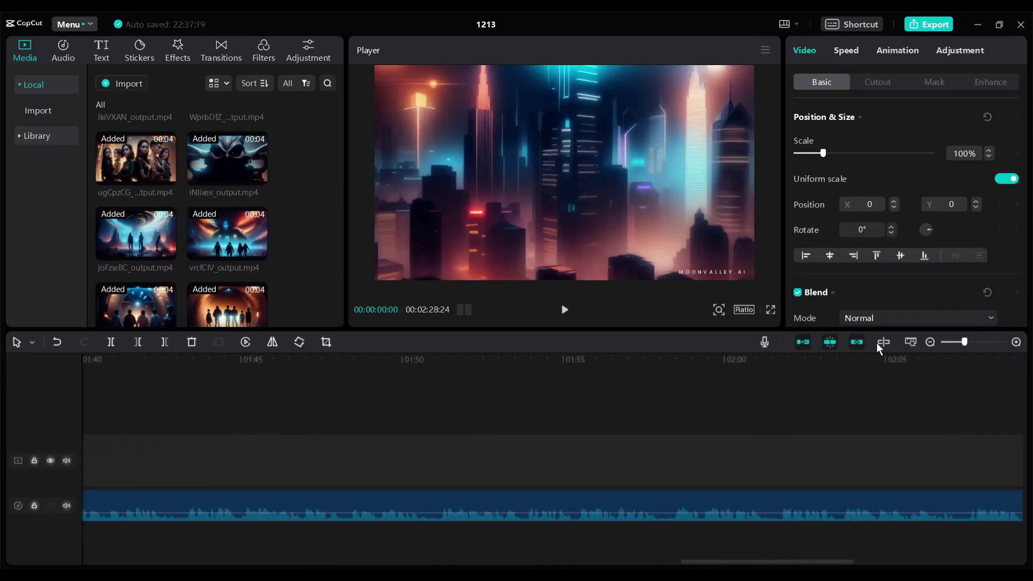
{"action": "left_click", "coordinate": [939, 342]}
{"action": "left_click", "coordinate": [1016, 342]}
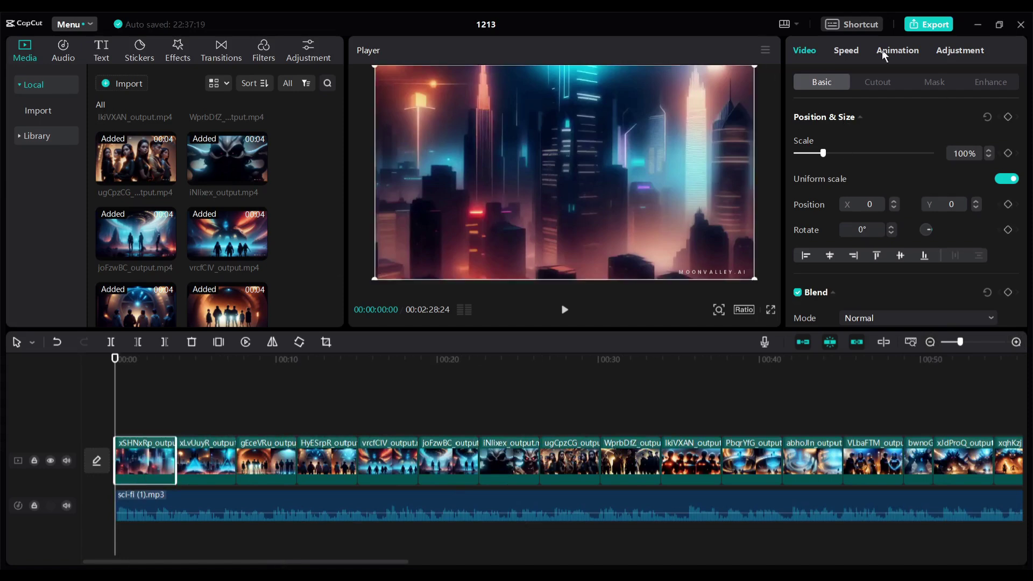